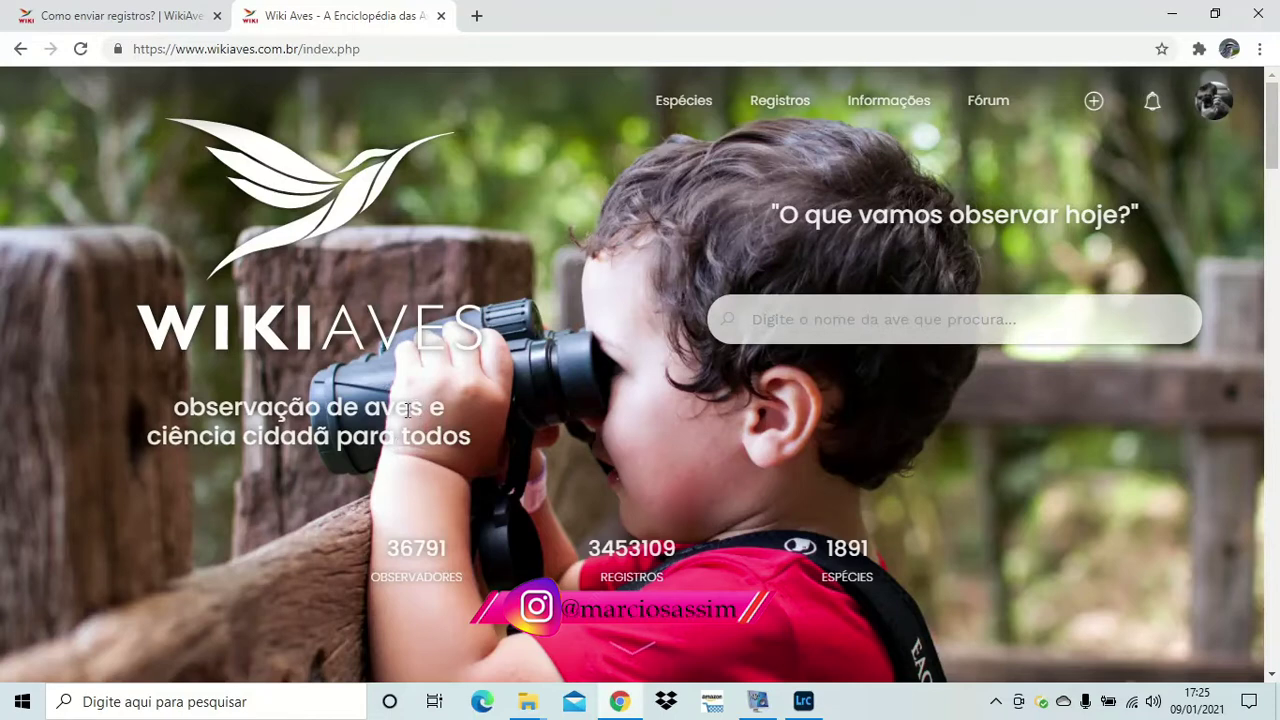
Read the WikiAves photo guide, noting the 8MB file size and 1080-pixel limits
{"action": "left_click", "coordinate": [152, 22]}
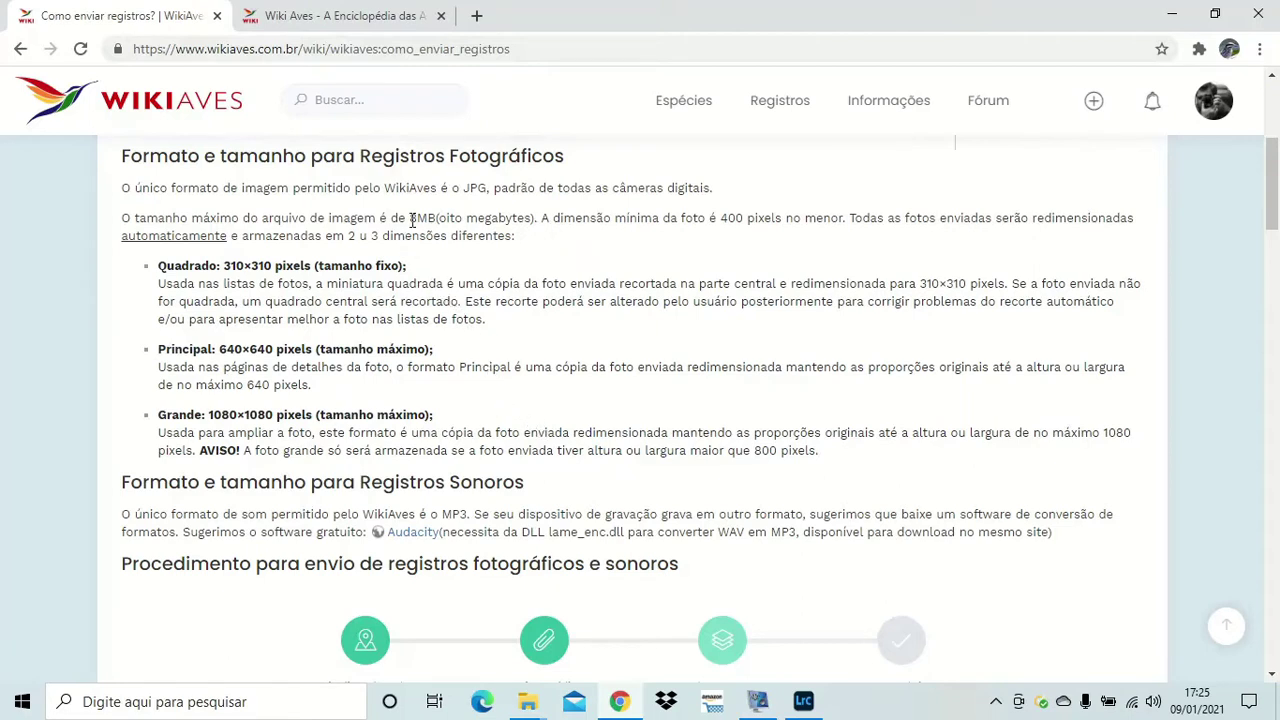
{"action": "left_click_drag", "start_coordinate": [410, 220], "coordinate": [537, 219]}
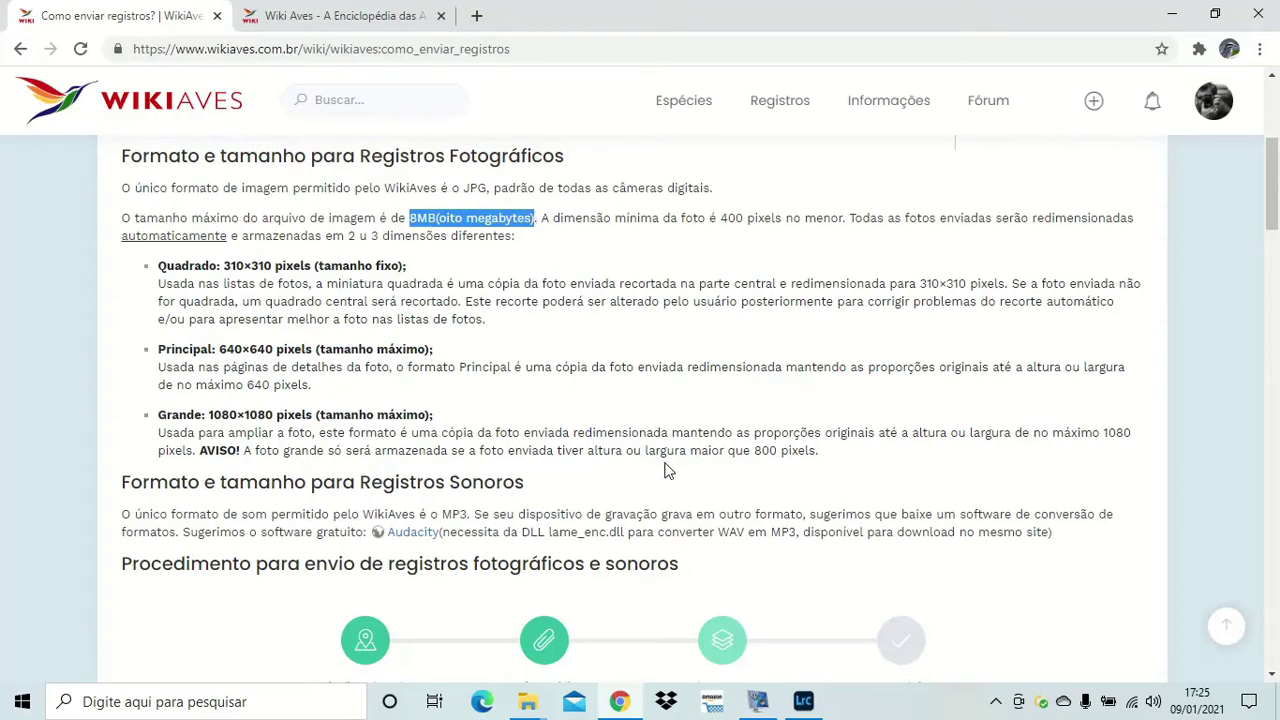
{"action": "left_click", "coordinate": [1053, 437]}
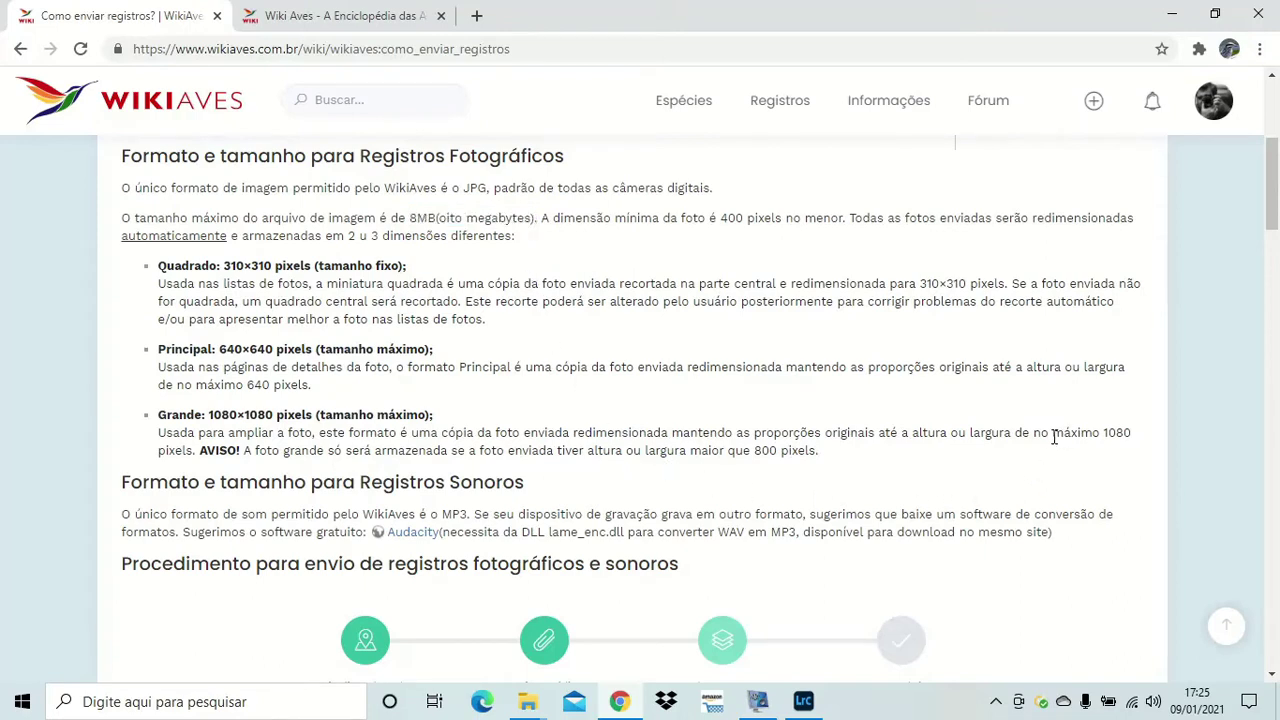
{"action": "left_click_drag", "start_coordinate": [1053, 437], "coordinate": [1131, 428]}
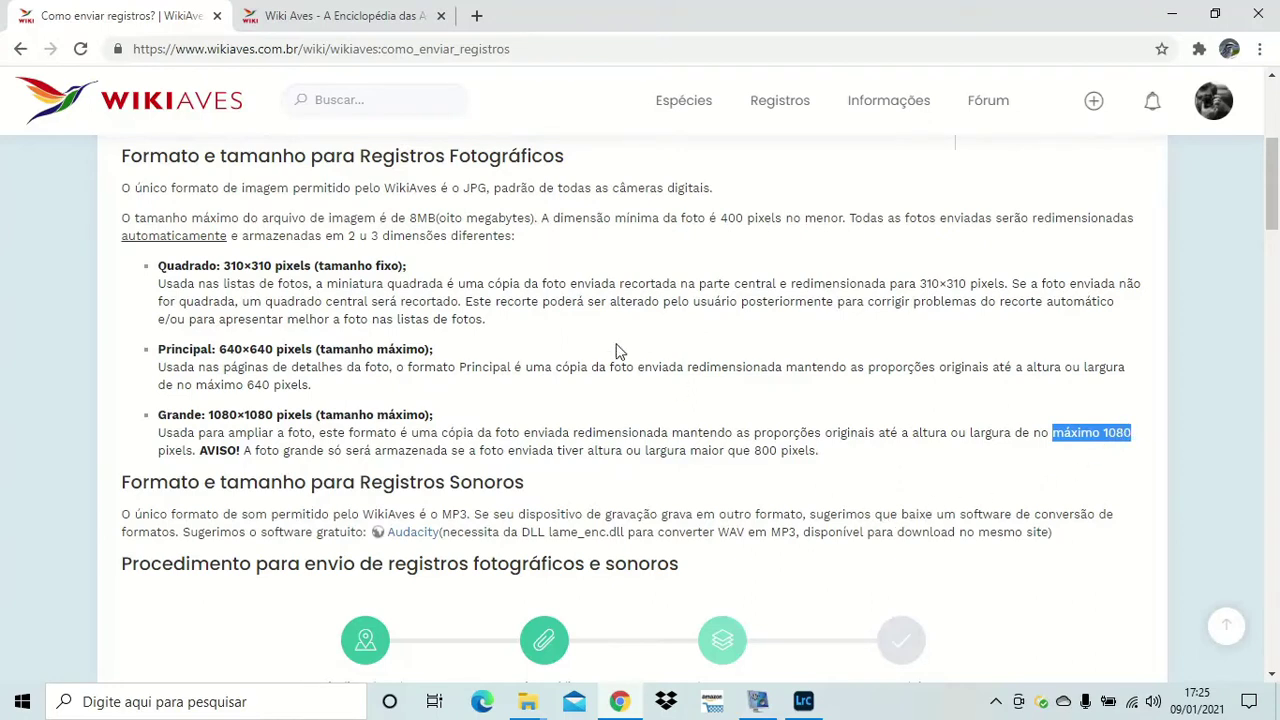
{"action": "left_click", "coordinate": [368, 12]}
{"action": "left_click", "coordinate": [172, 14]}
{"action": "left_click", "coordinate": [293, 10]}
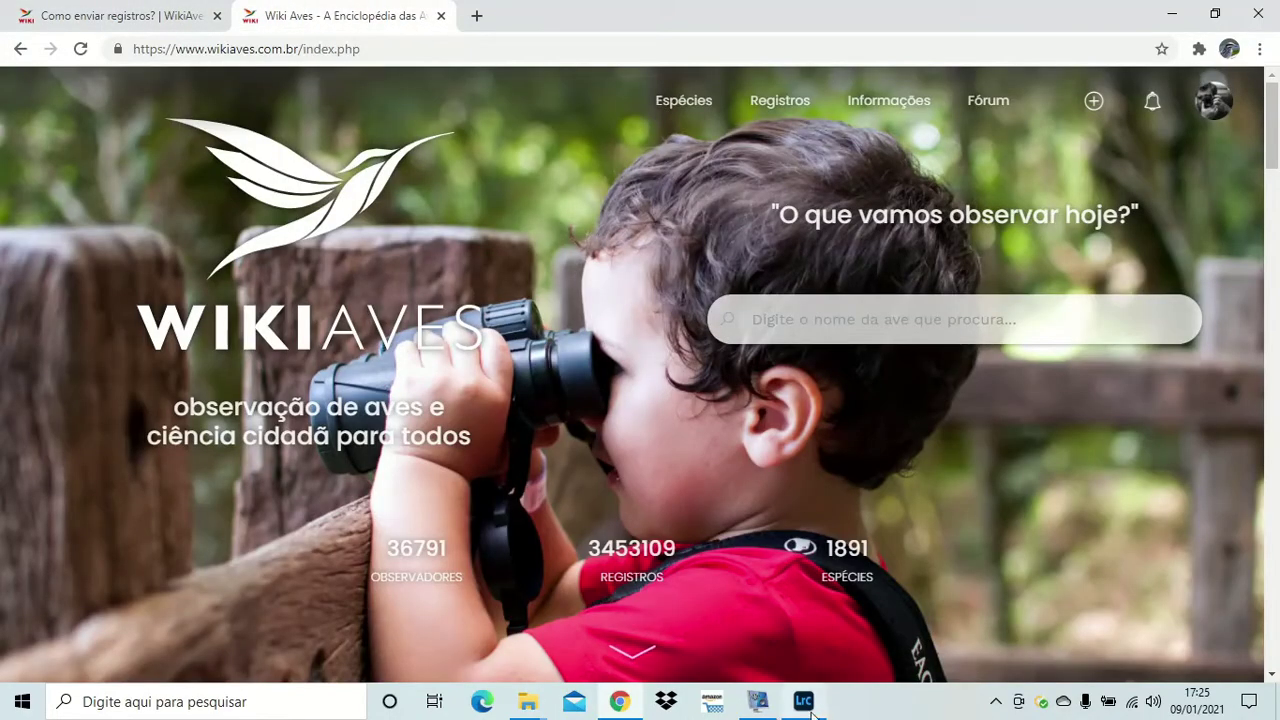
In Lightroom, open the Export dialog for the bird photo from its Export > Exportar... menu
{"action": "left_click", "coordinate": [806, 704]}
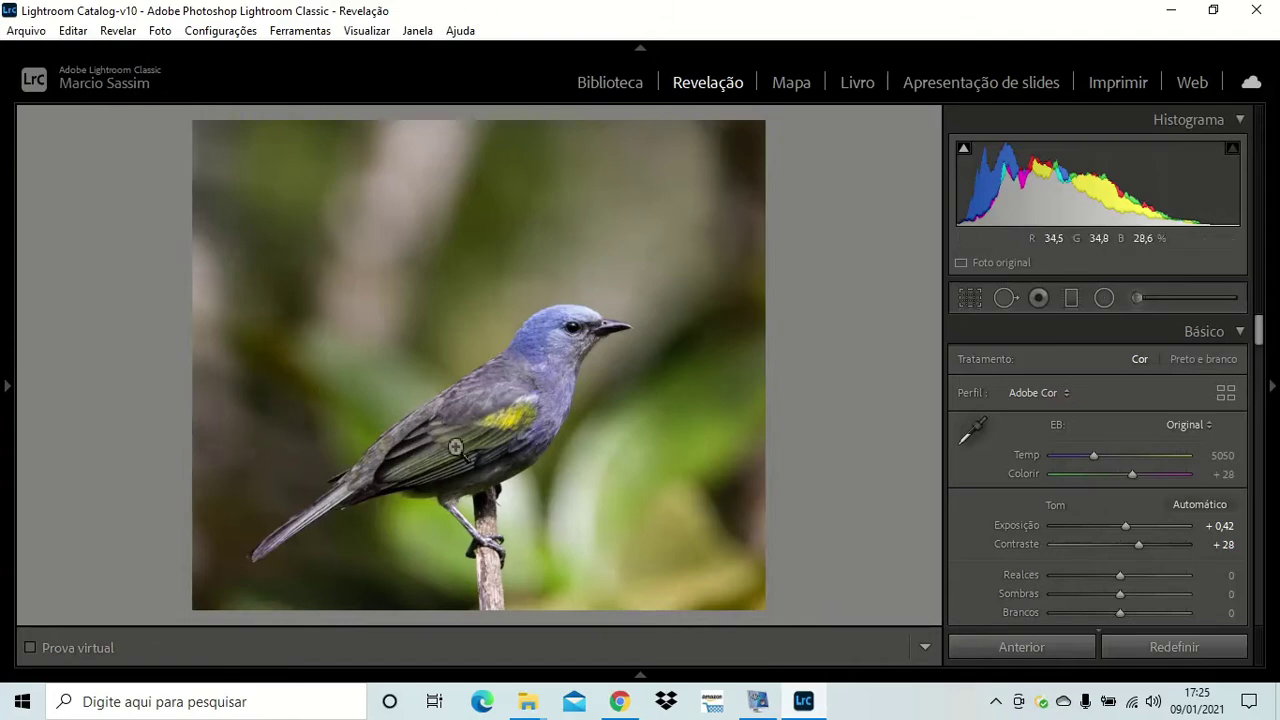
{"action": "left_click", "coordinate": [26, 30]}
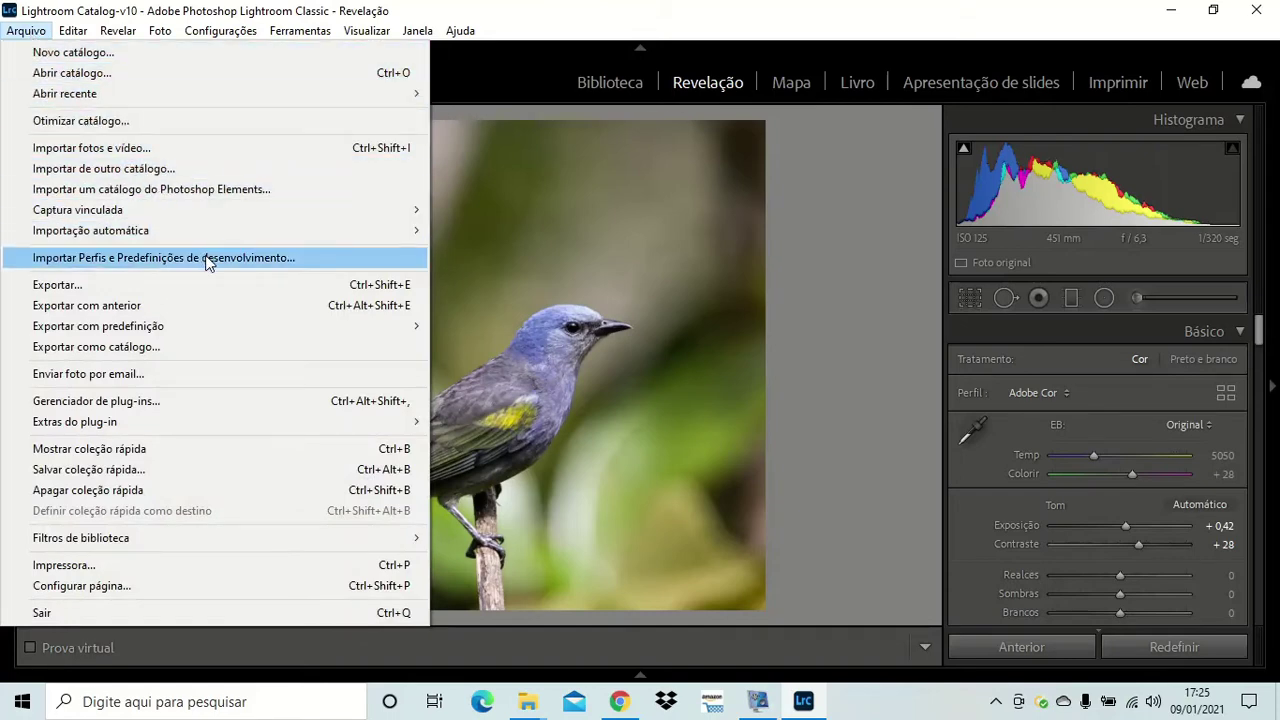
{"action": "left_click", "coordinate": [300, 291]}
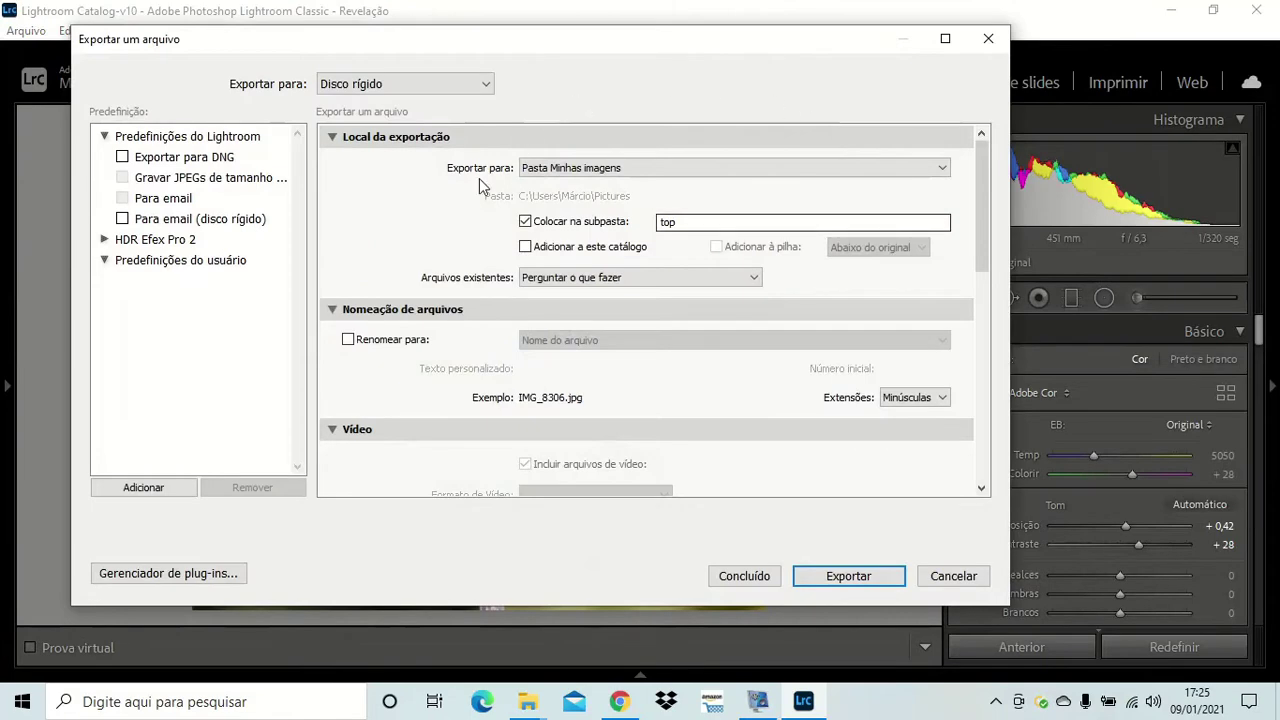
{"action": "left_click", "coordinate": [945, 576]}
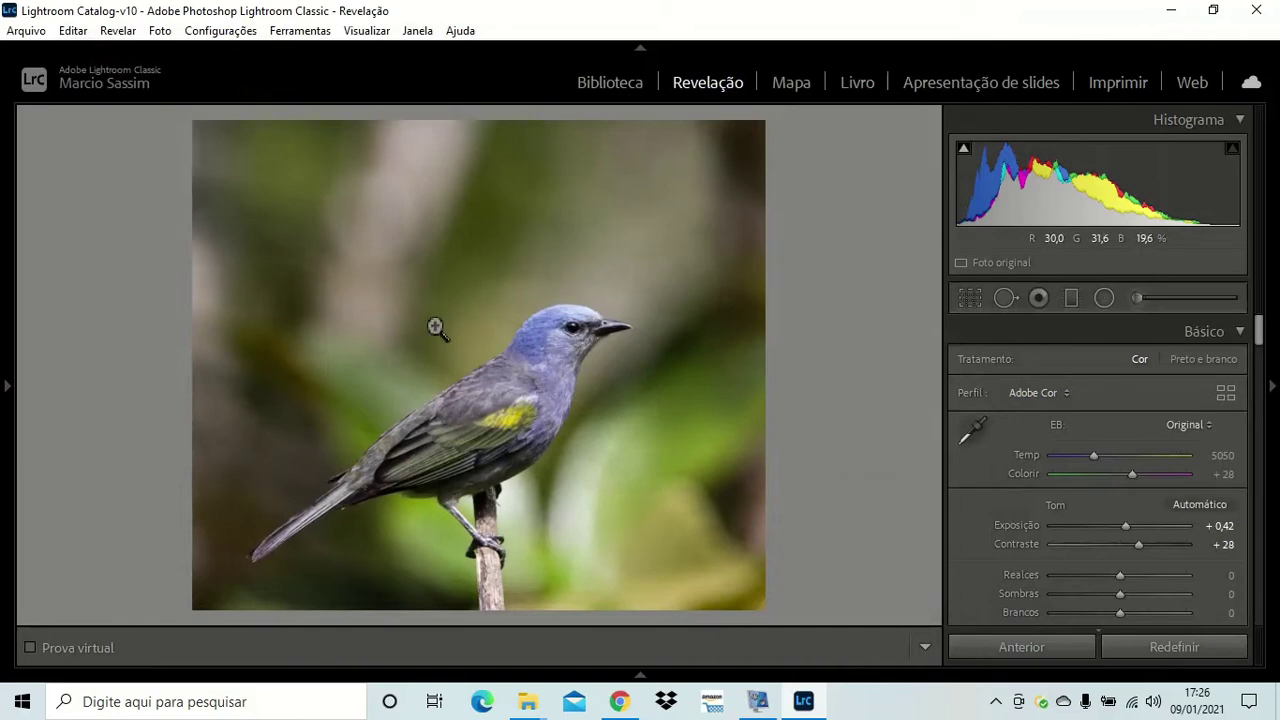
{"action": "right_click", "coordinate": [485, 304]}
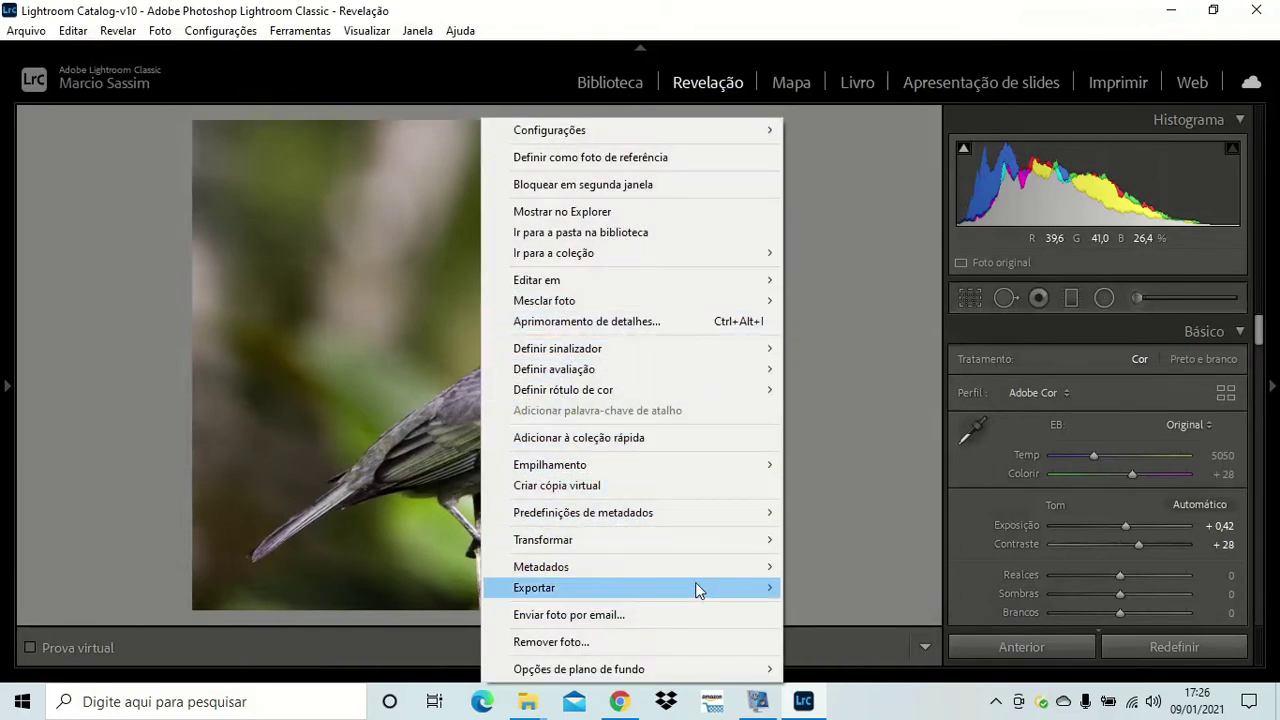
{"action": "mouse_move", "coordinate": [630, 587]}
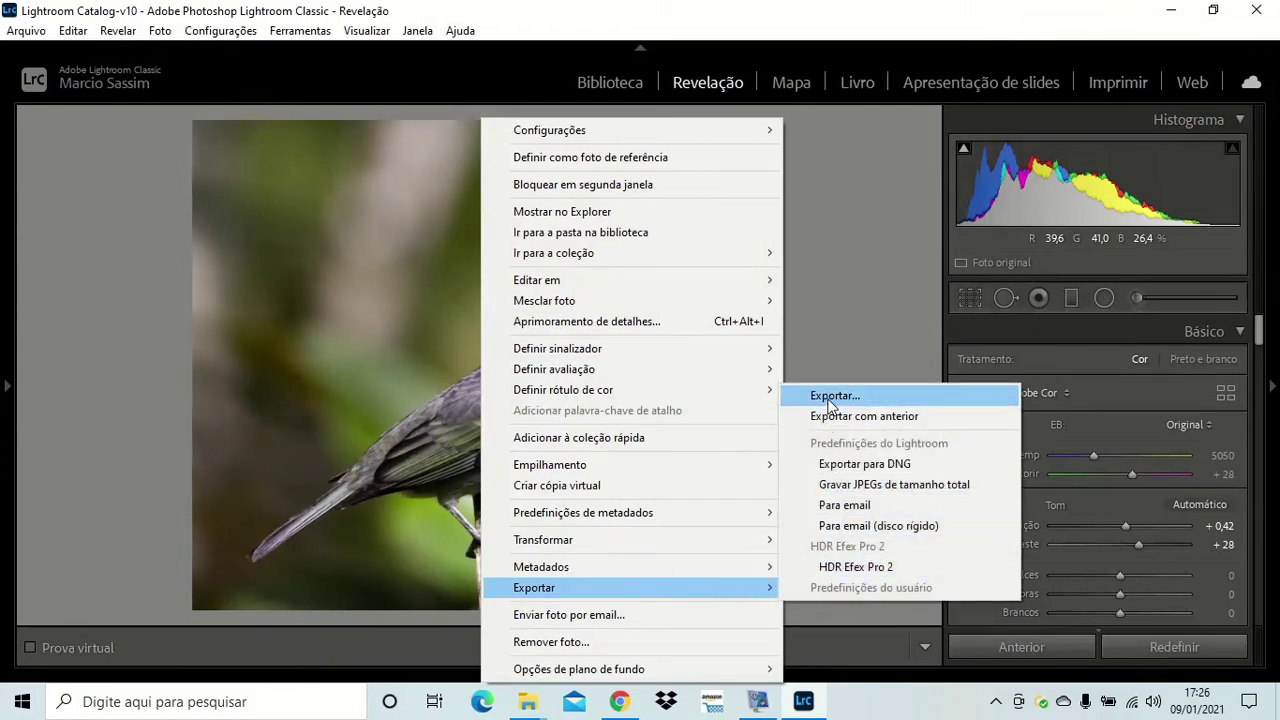
{"action": "left_click", "coordinate": [829, 398]}
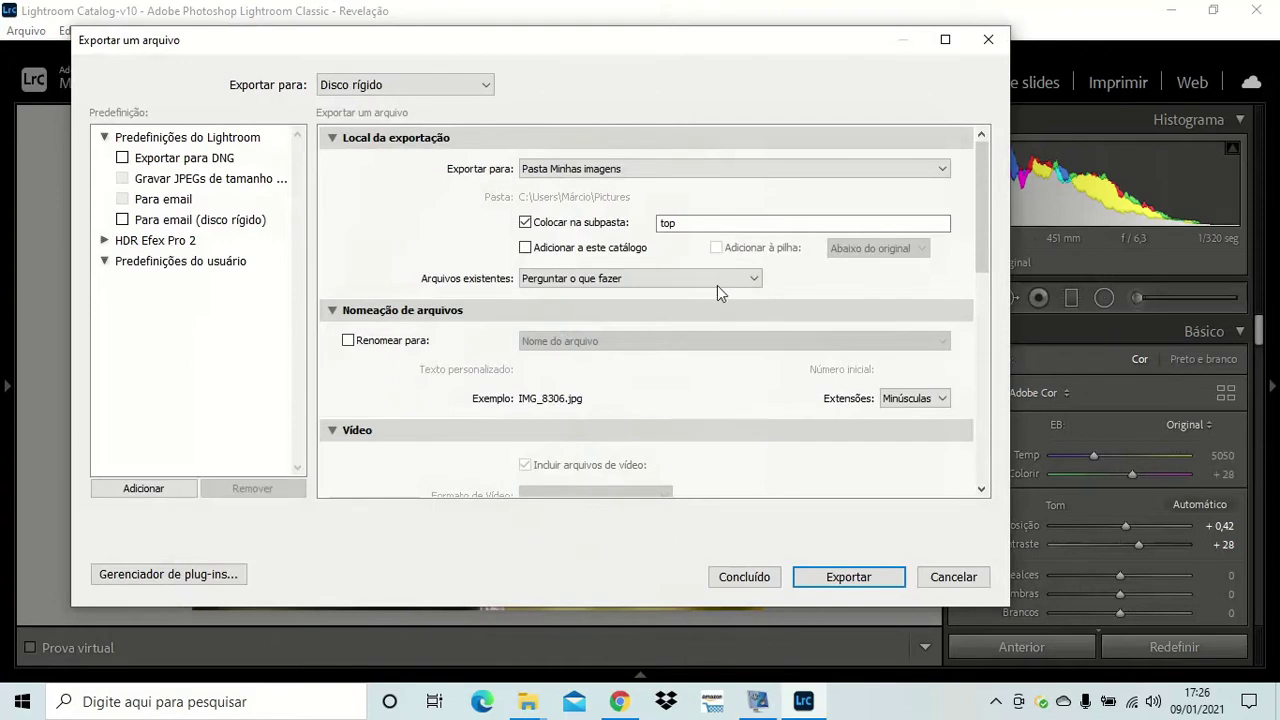
Rename the 'Colocar na subpasta' export subfolder from 'top' to 'Wikiaves'
{"action": "left_click", "coordinate": [660, 222]}
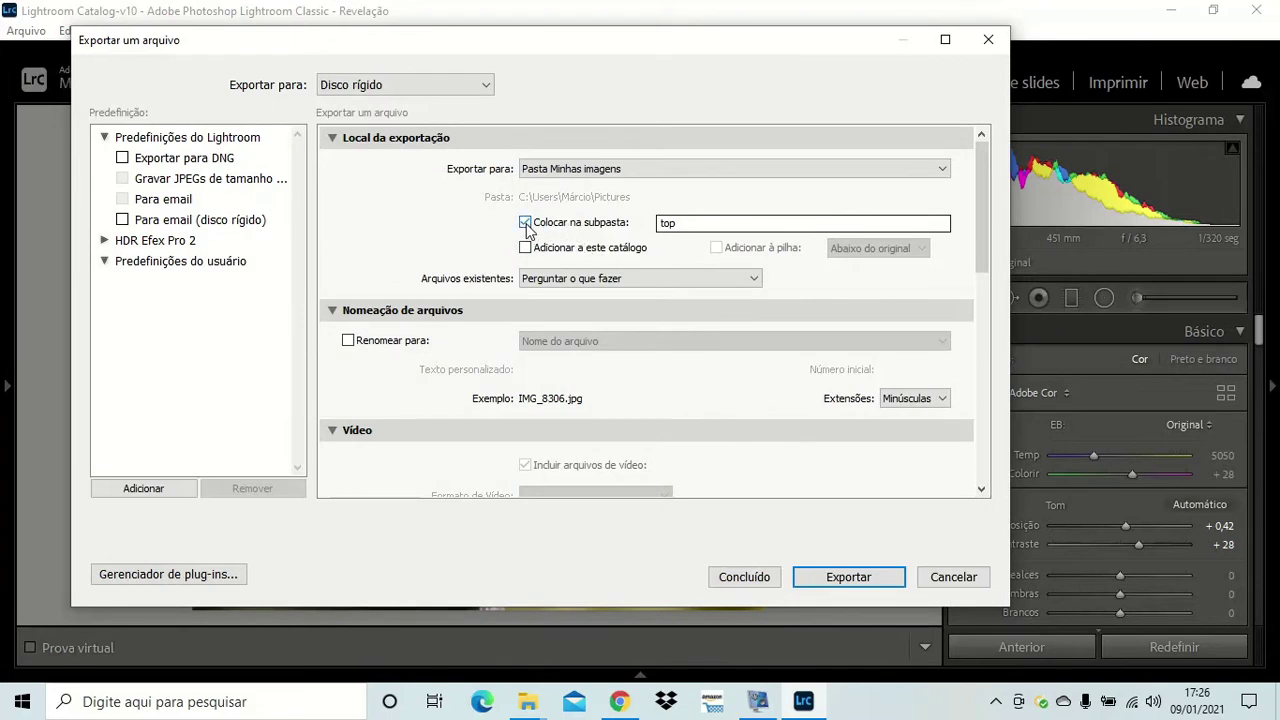
{"action": "double_click", "coordinate": [686, 224]}
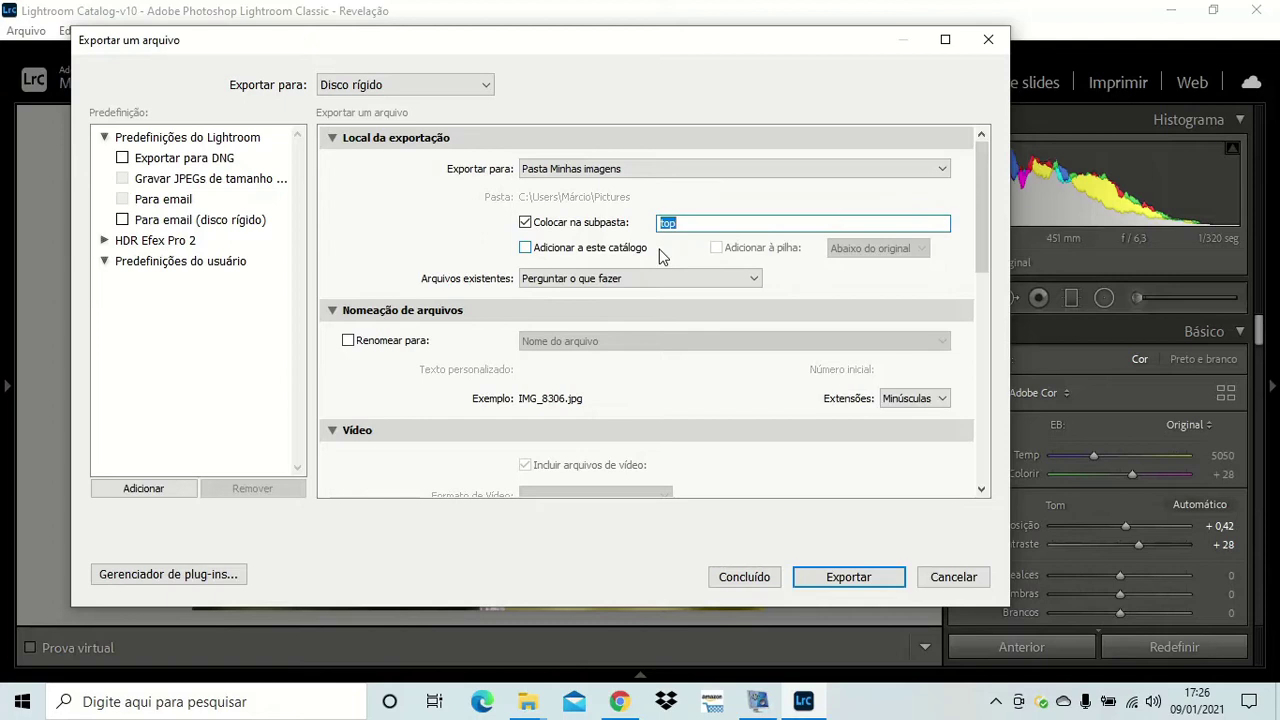
{"action": "type", "text": "W"}
{"action": "type", "text": "es"}
Keep JPEG as the image format and sRGB as the colour space in File Settings
{"action": "left_click_drag", "start_coordinate": [984, 188], "coordinate": [976, 265]}
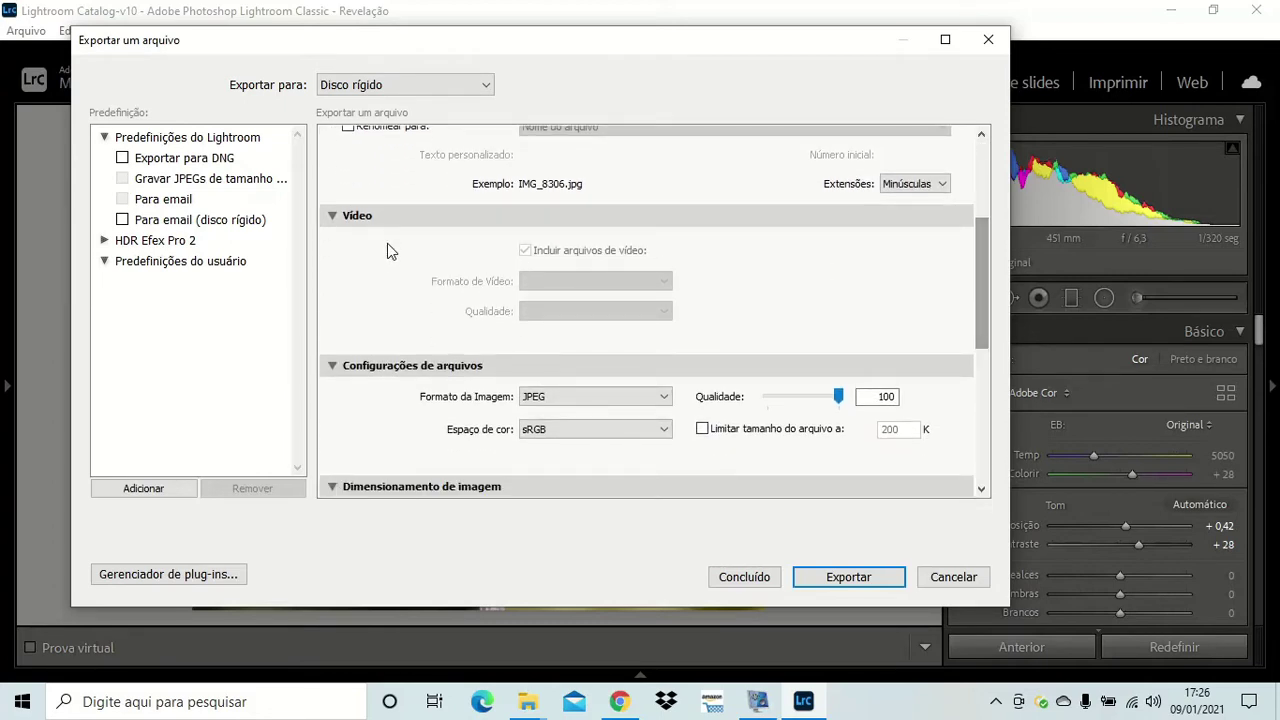
{"action": "left_click_drag", "start_coordinate": [984, 262], "coordinate": [972, 318]}
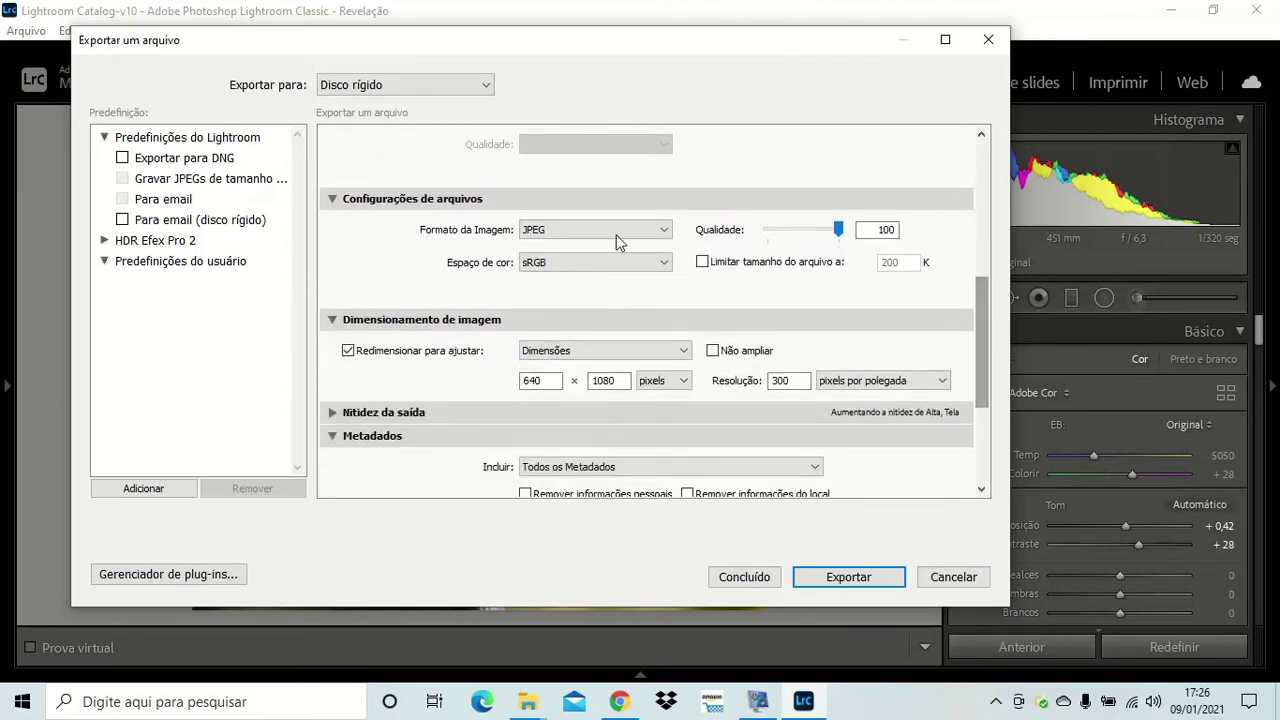
{"action": "left_click", "coordinate": [667, 237]}
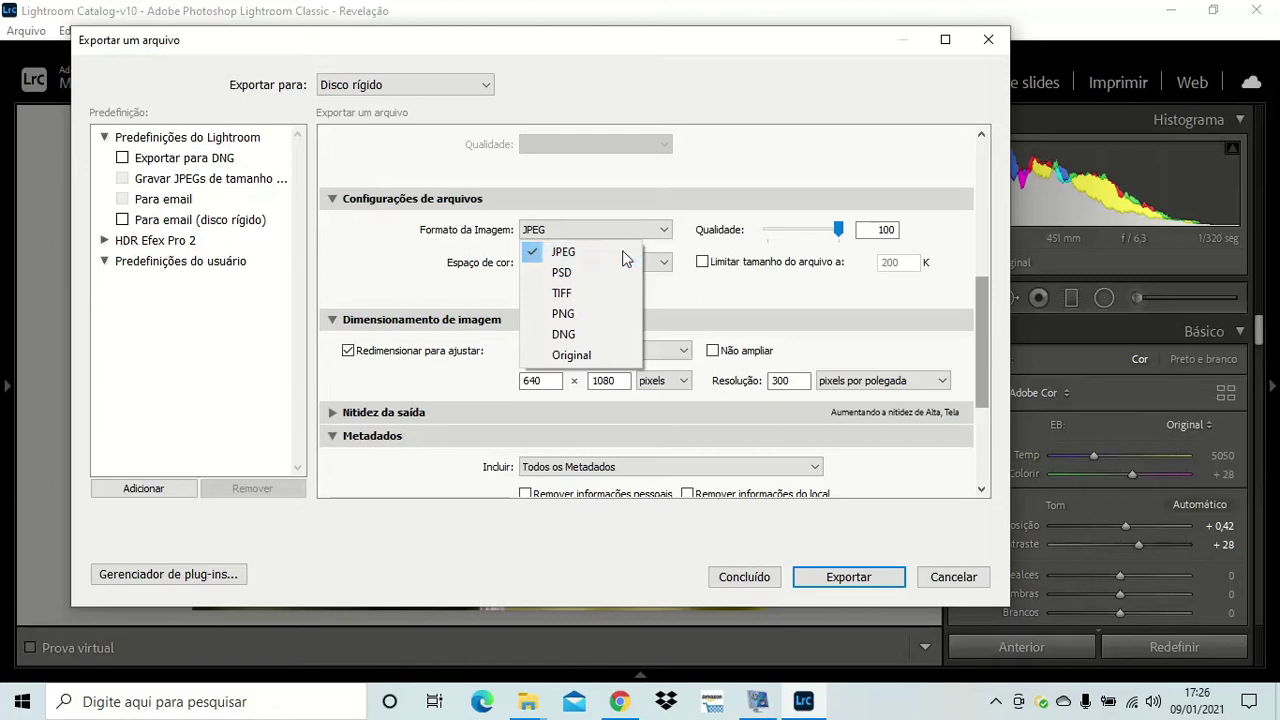
{"action": "left_click", "coordinate": [622, 251]}
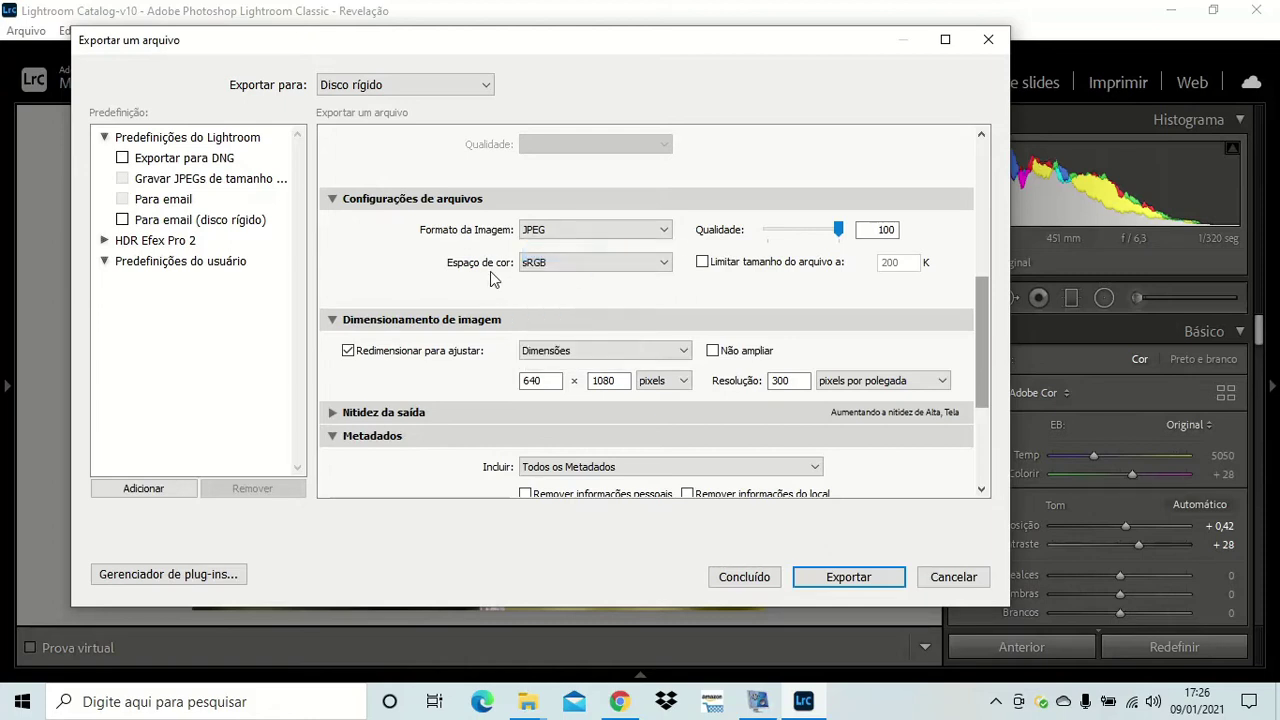
{"action": "left_click", "coordinate": [661, 265]}
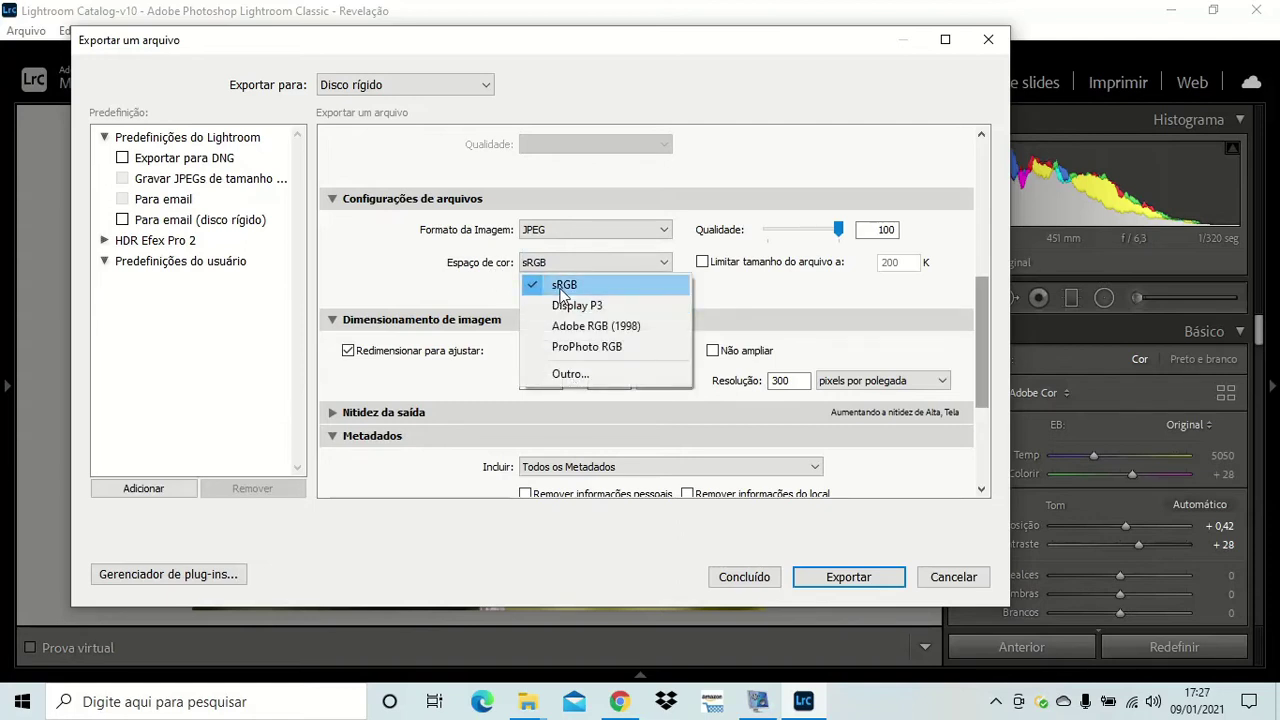
{"action": "left_click", "coordinate": [565, 288]}
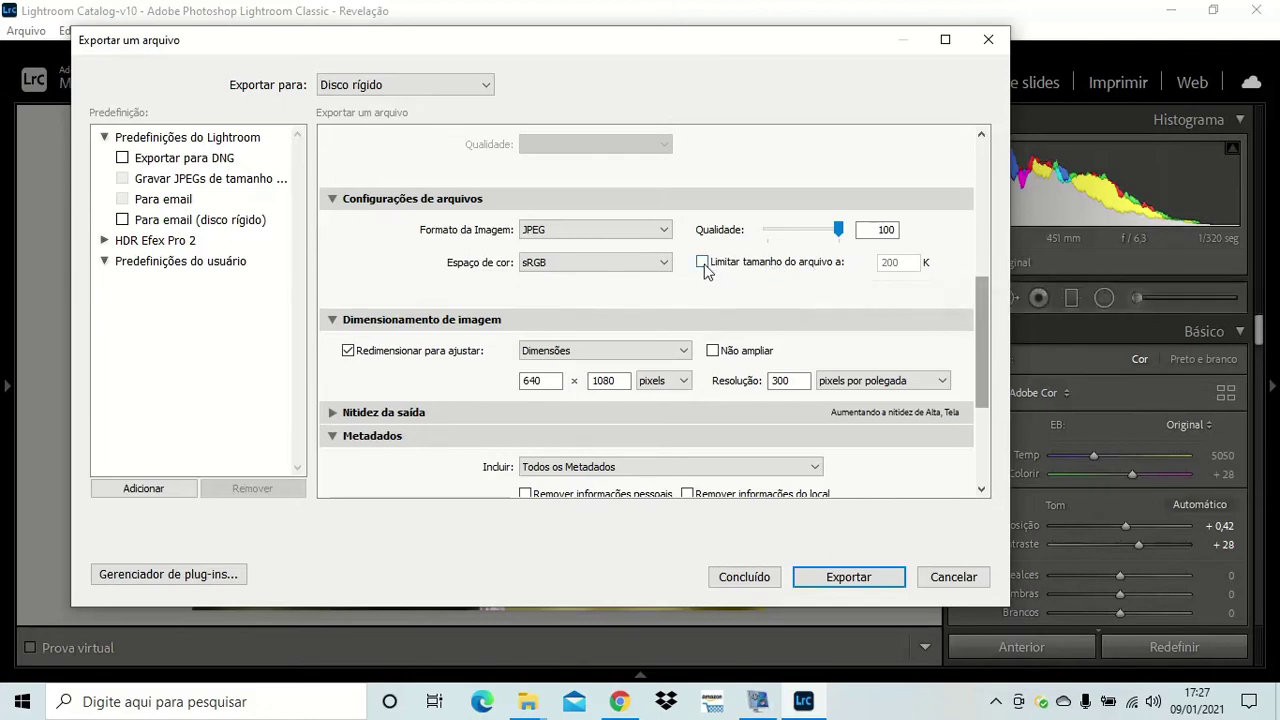
Turn on the file-size limit and set it to 8000 K
{"action": "left_click", "coordinate": [703, 262]}
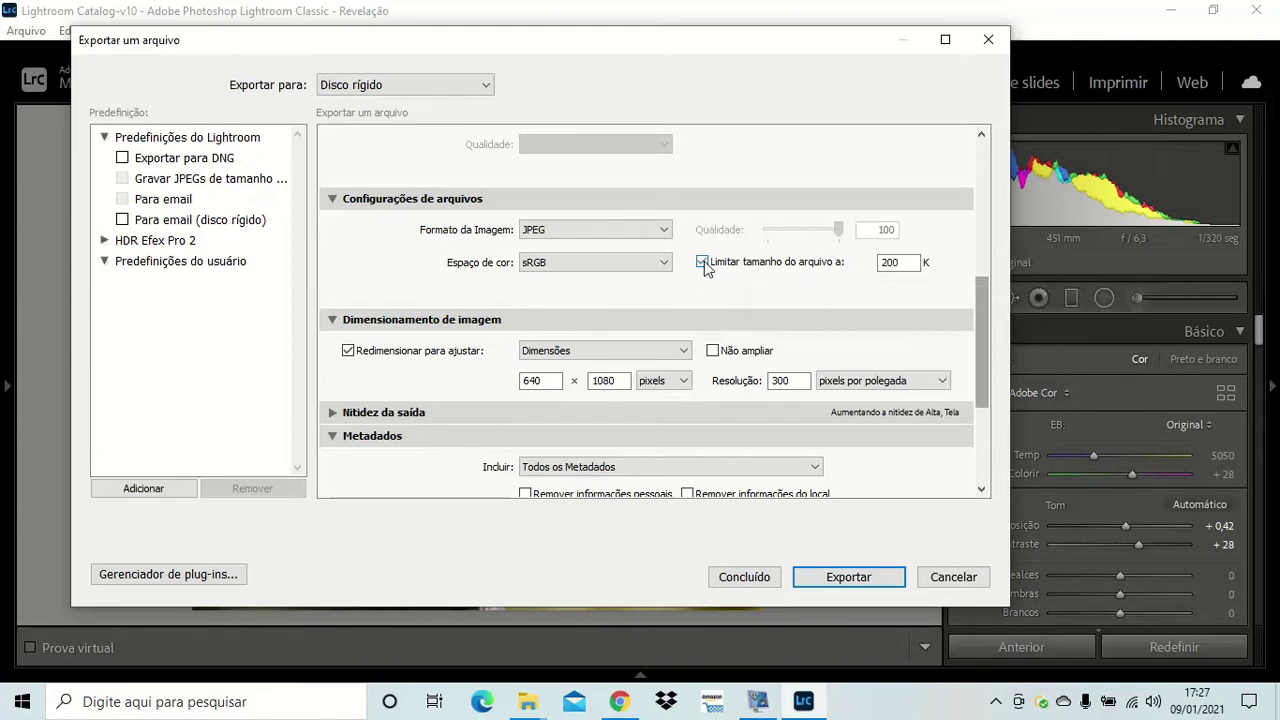
{"action": "left_click_drag", "start_coordinate": [900, 262], "coordinate": [877, 265]}
{"action": "type", "text": "8000"}
Resize the export to fit the long edge ('Aresta longa') at 1080 pixels
{"action": "left_click_drag", "start_coordinate": [978, 295], "coordinate": [982, 341]}
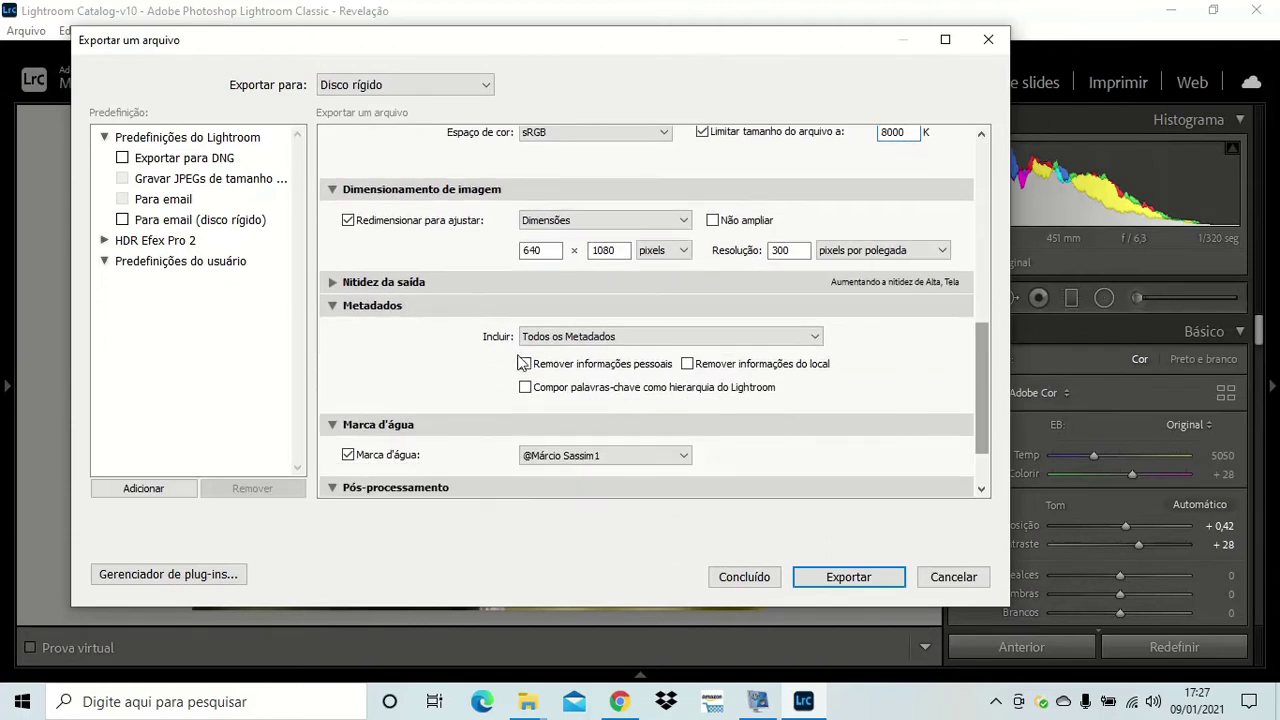
{"action": "left_click", "coordinate": [349, 224]}
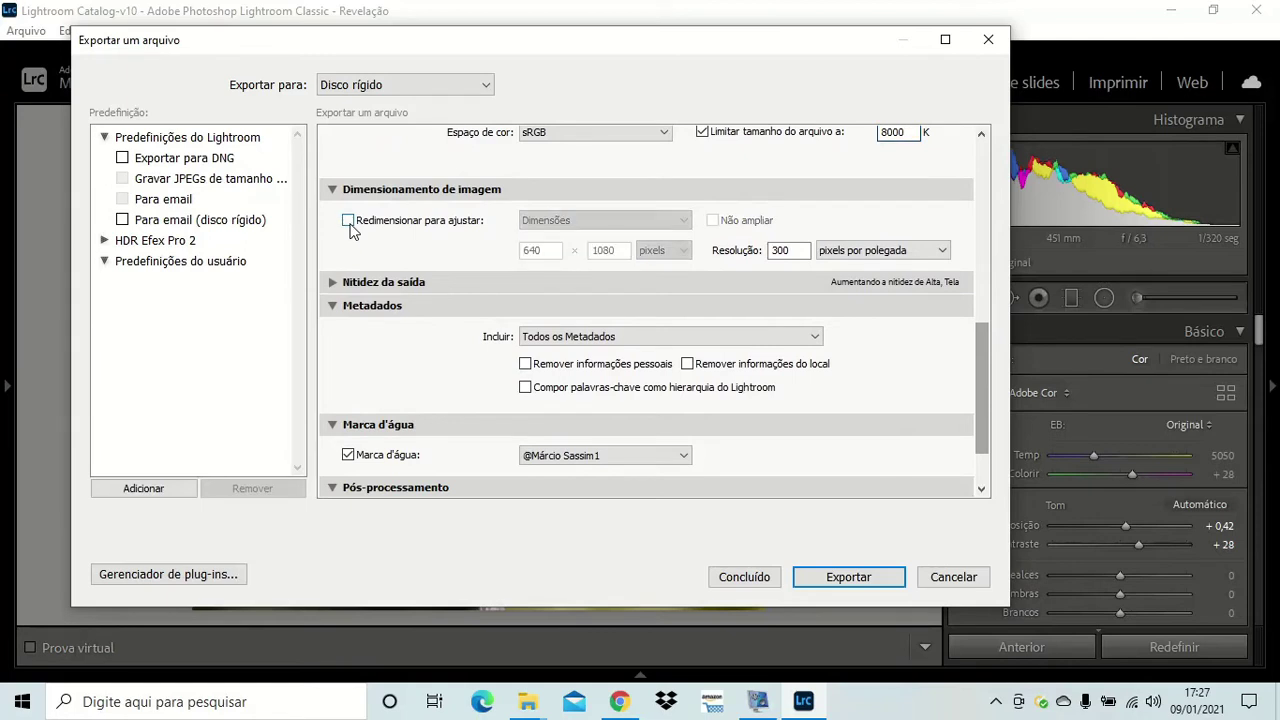
{"action": "left_click", "coordinate": [349, 222]}
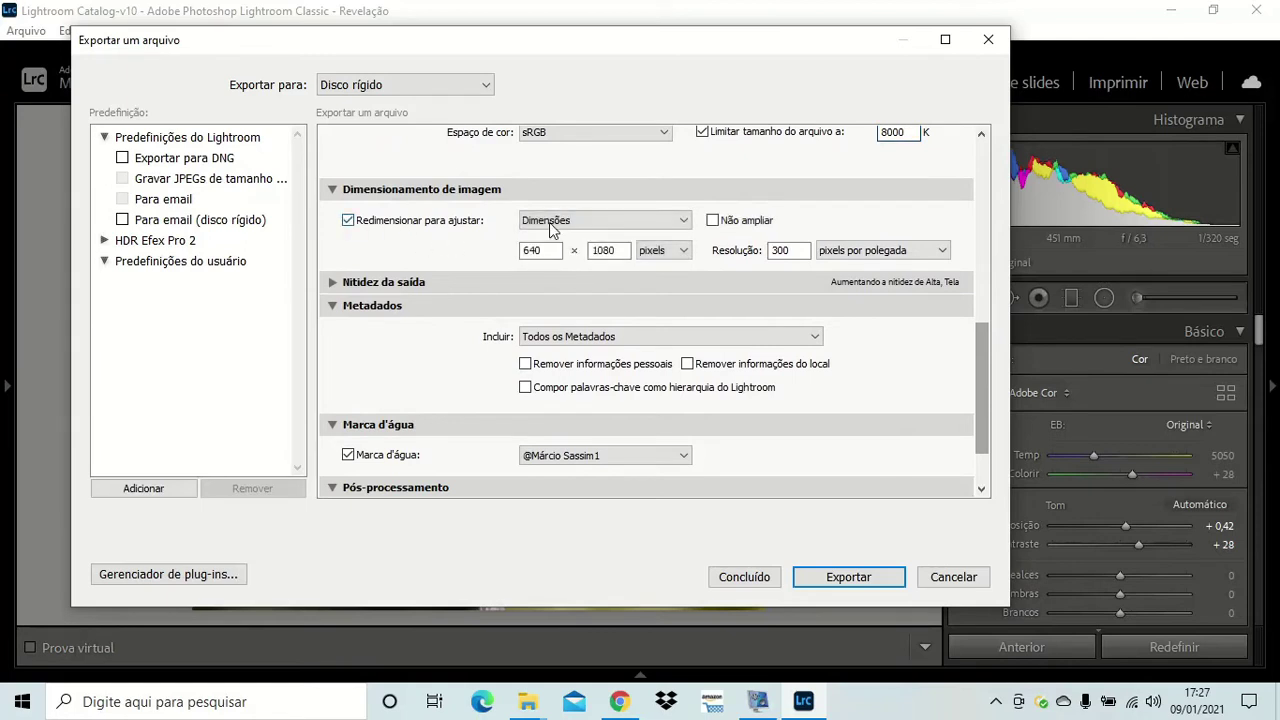
{"action": "left_click", "coordinate": [684, 222]}
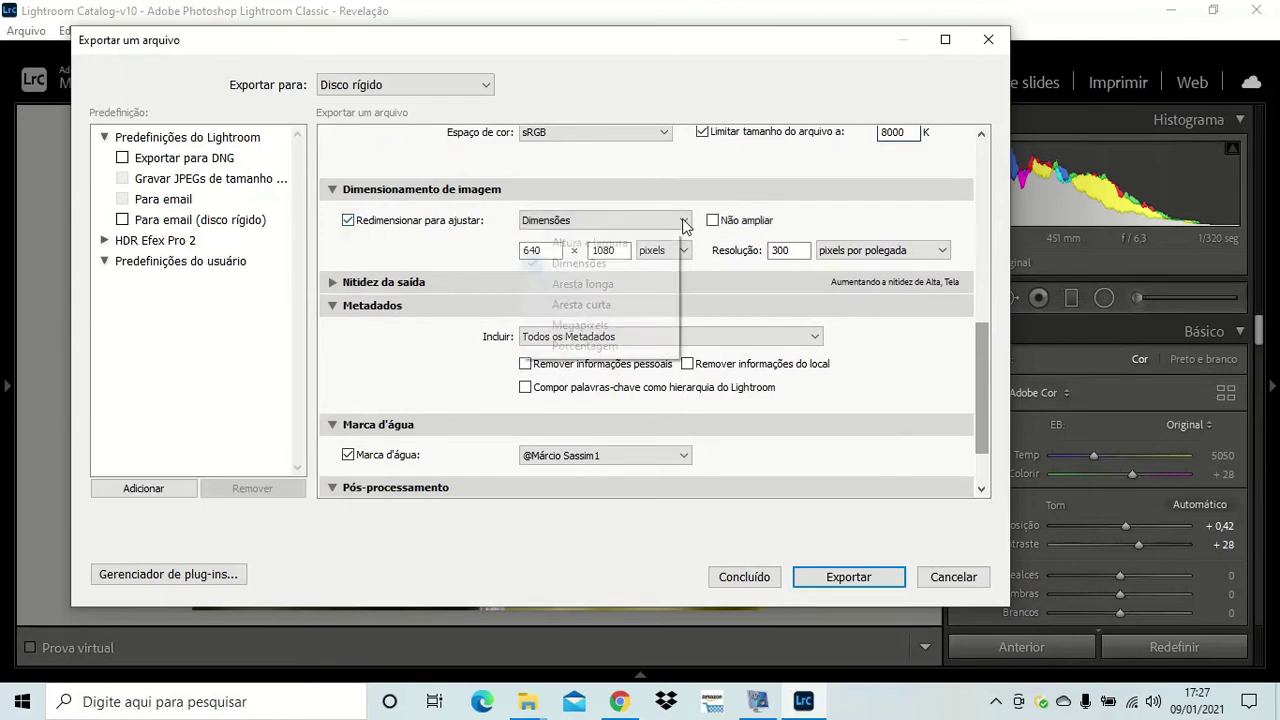
{"action": "left_click", "coordinate": [645, 286]}
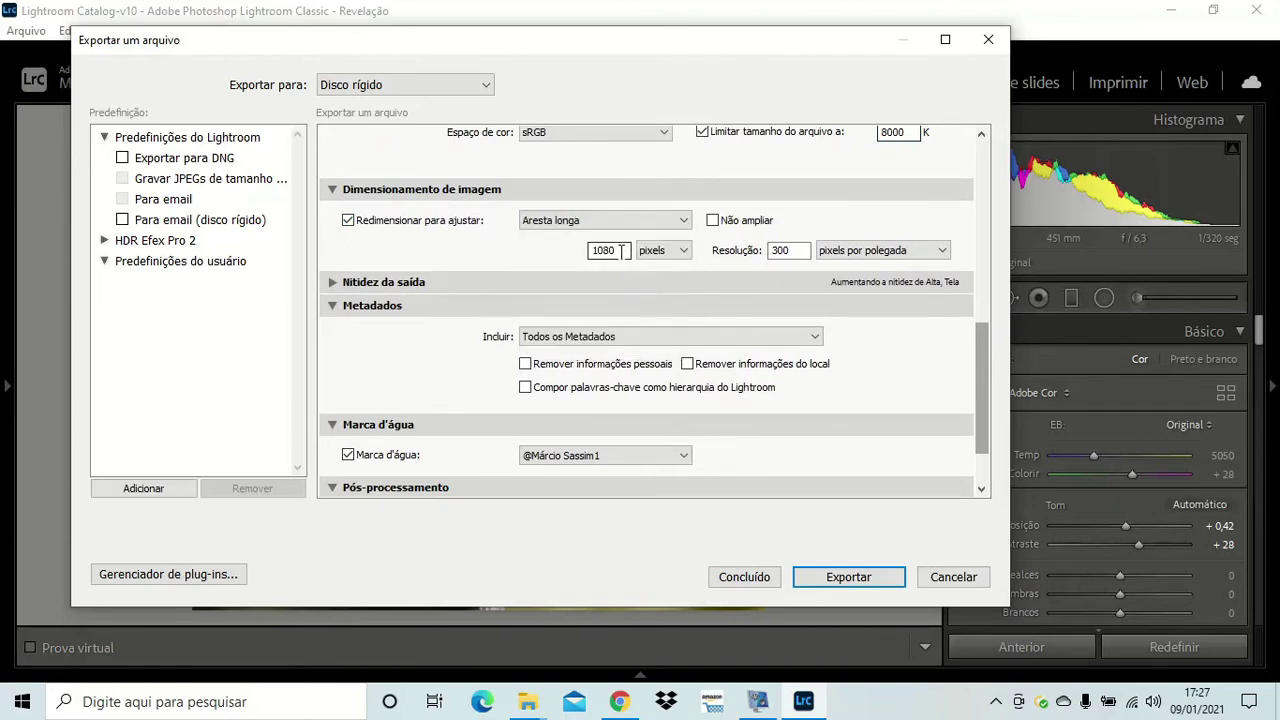
{"action": "double_click", "coordinate": [628, 250]}
{"action": "type", "text": "1"}
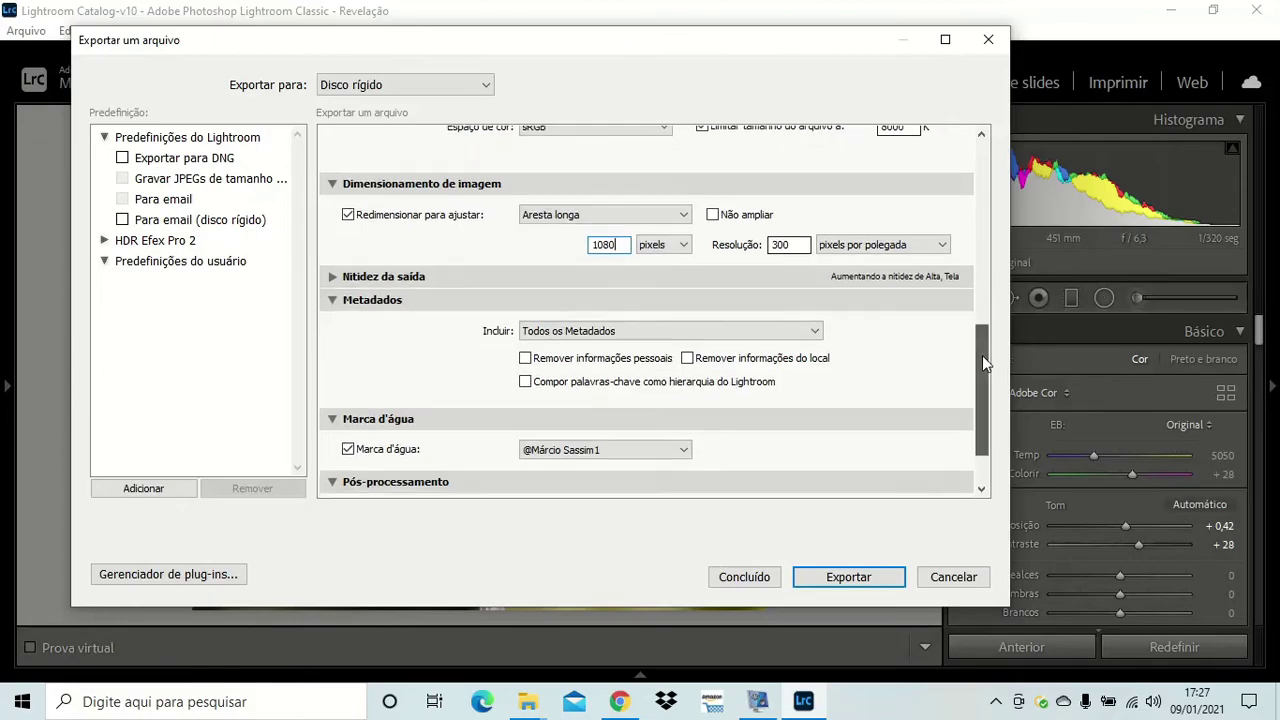
Uncheck the 'Marca d'água' watermark option in the export settings
{"action": "left_click_drag", "start_coordinate": [980, 353], "coordinate": [982, 384]}
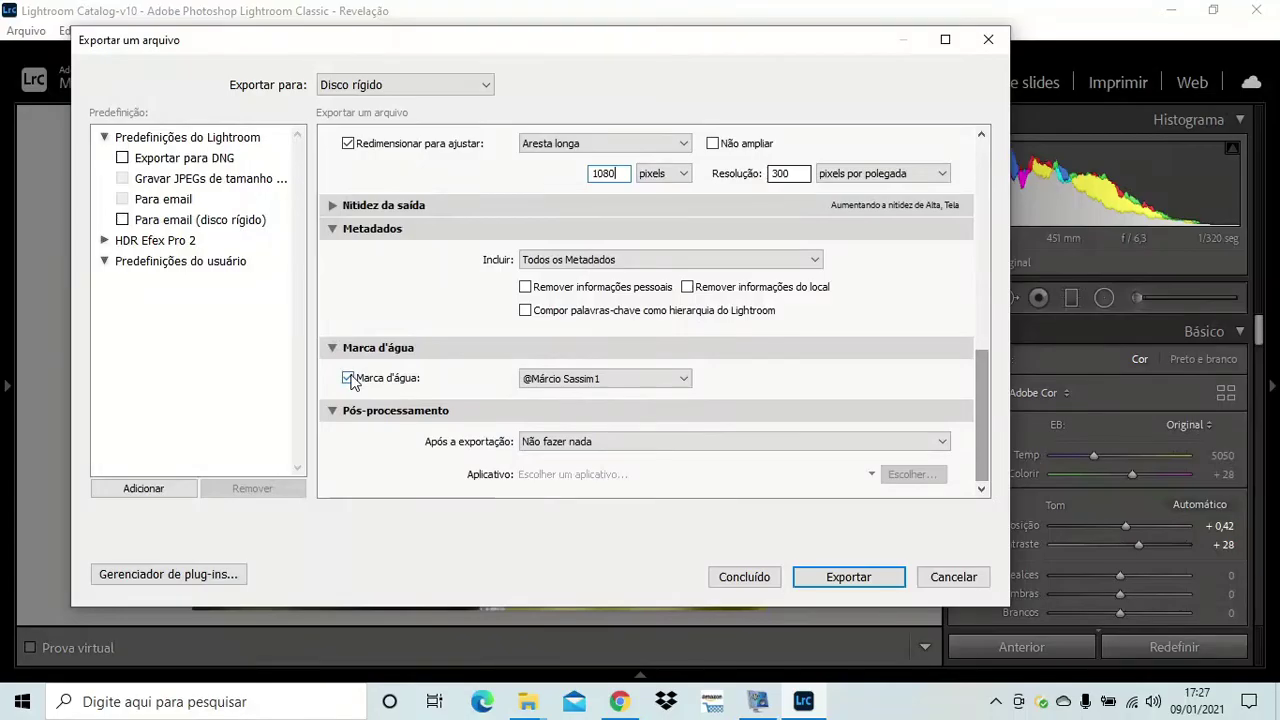
{"action": "left_click", "coordinate": [348, 378]}
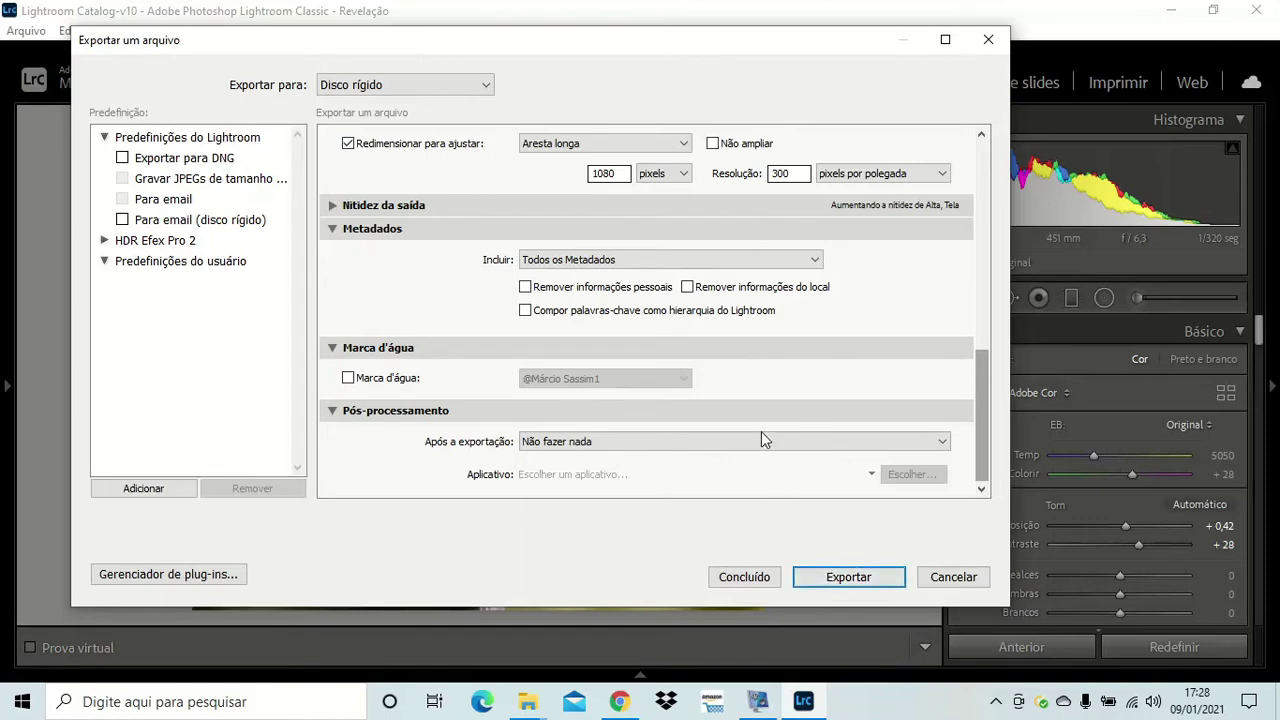
Create a user export preset named 'Wikiaves' from the current settings
{"action": "left_click", "coordinate": [157, 494]}
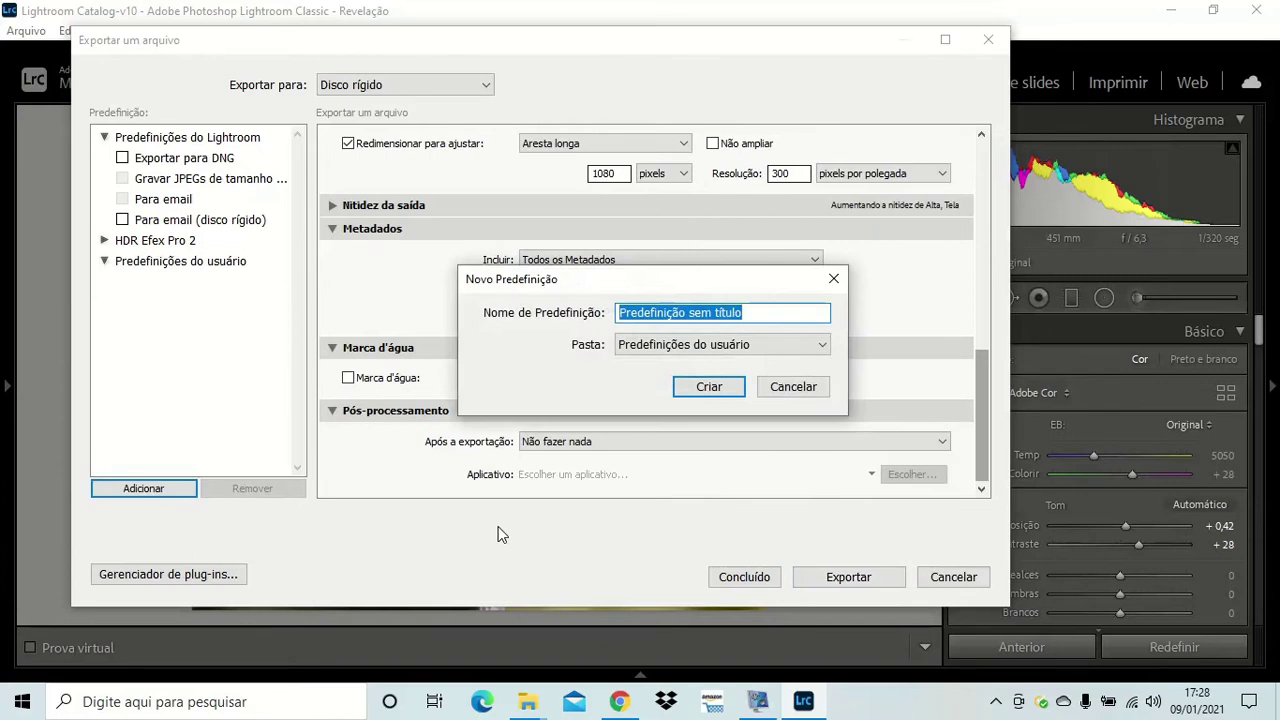
{"action": "type", "text": "W"}
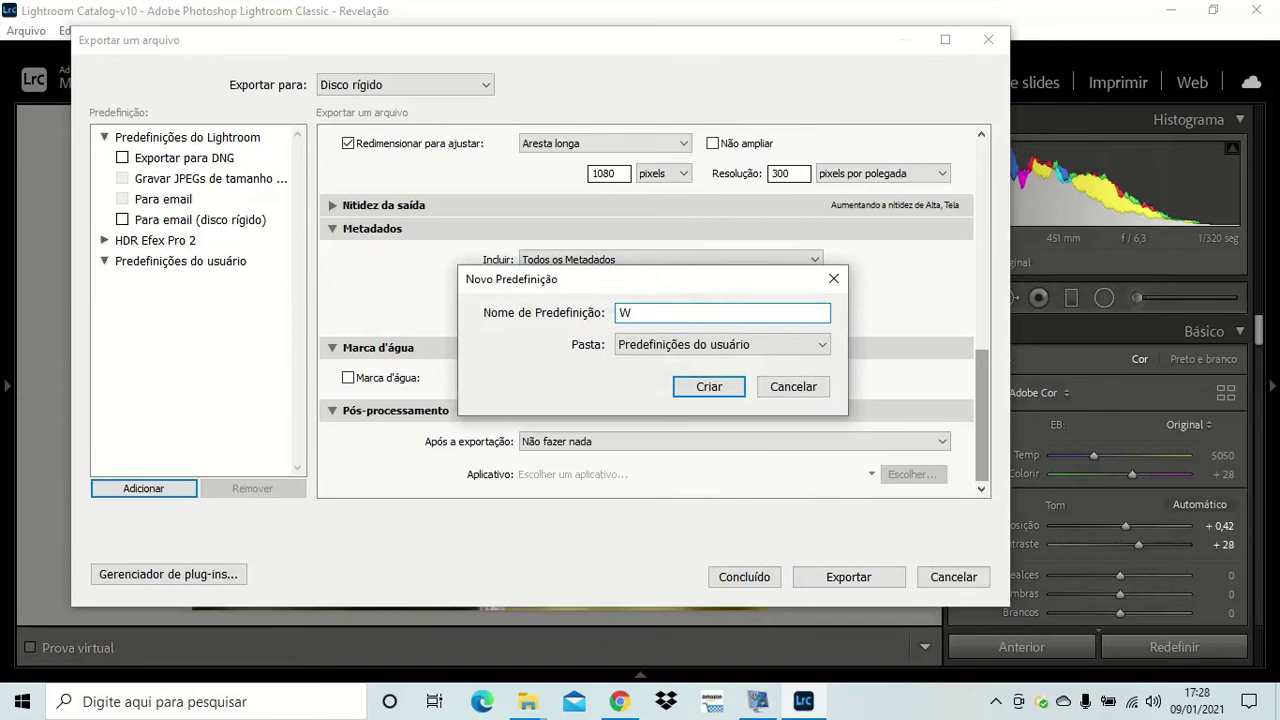
{"action": "type", "text": "ikiaves"}
{"action": "left_click", "coordinate": [686, 390]}
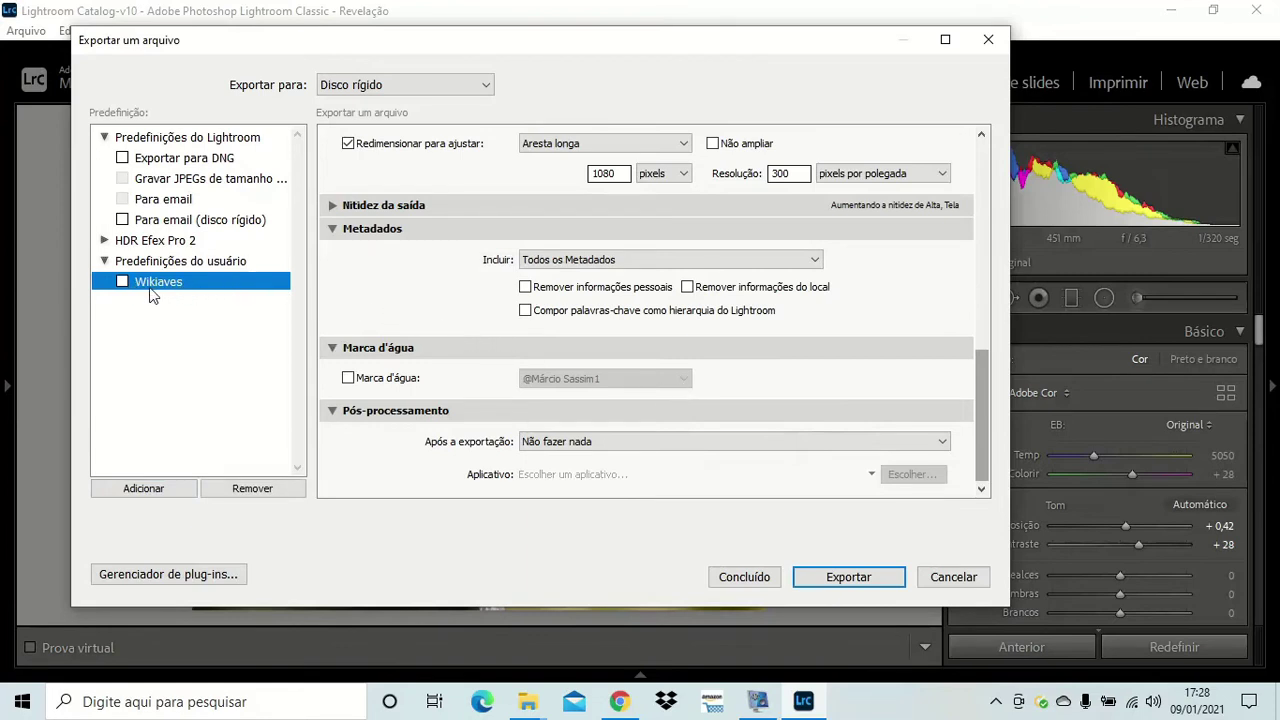
Apply the Wikiaves preset and export the bird photo as one file
{"action": "left_click", "coordinate": [190, 262]}
{"action": "left_click", "coordinate": [194, 283]}
{"action": "left_click", "coordinate": [862, 583]}
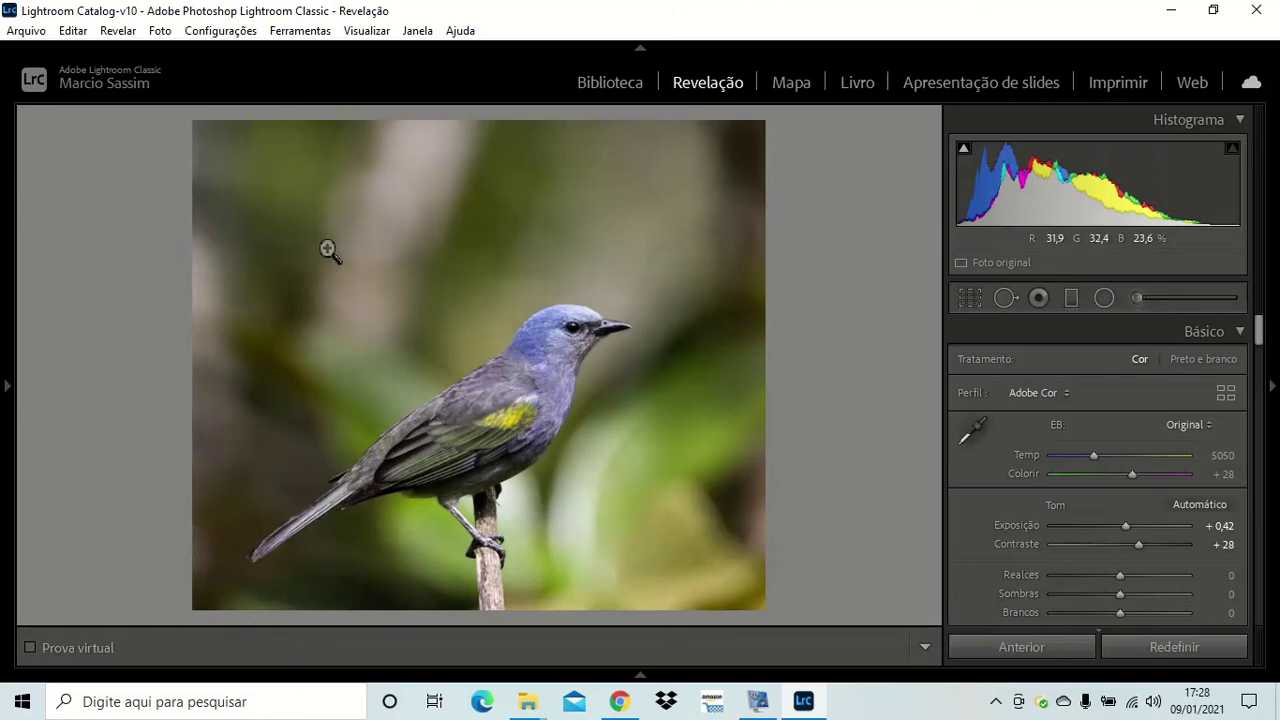
{"action": "right_click", "coordinate": [434, 222]}
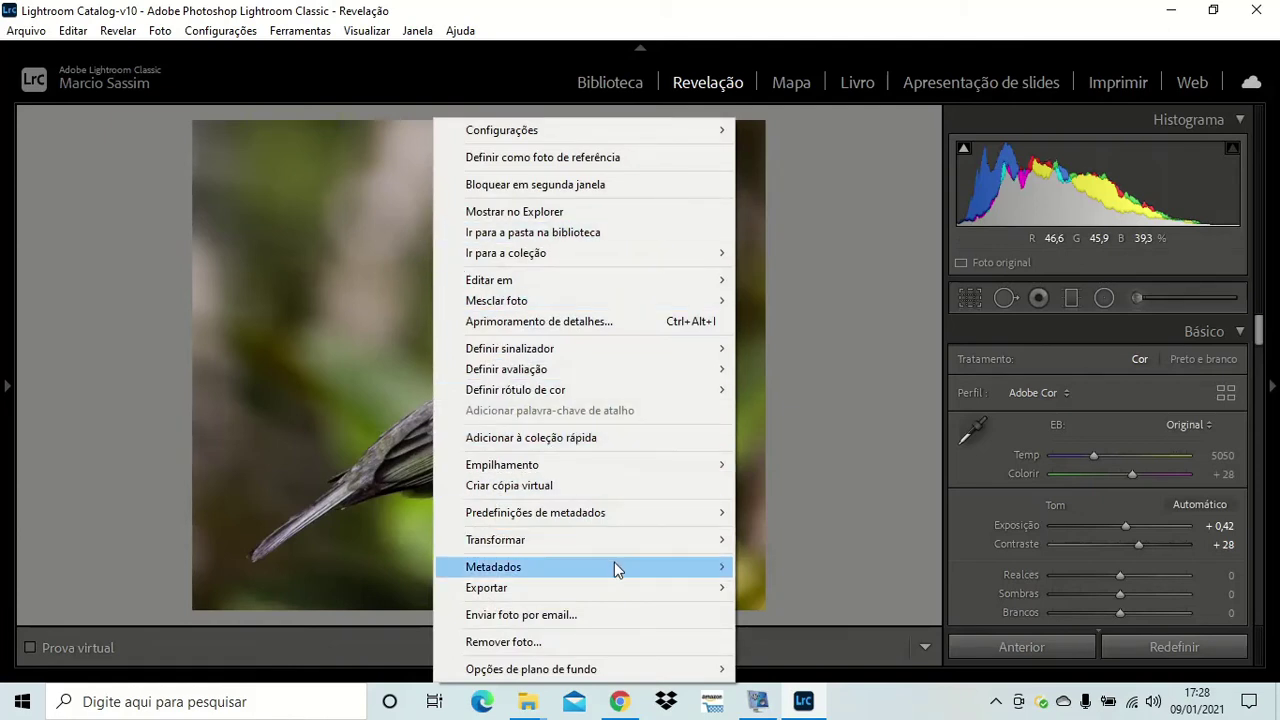
{"action": "mouse_move", "coordinate": [585, 588]}
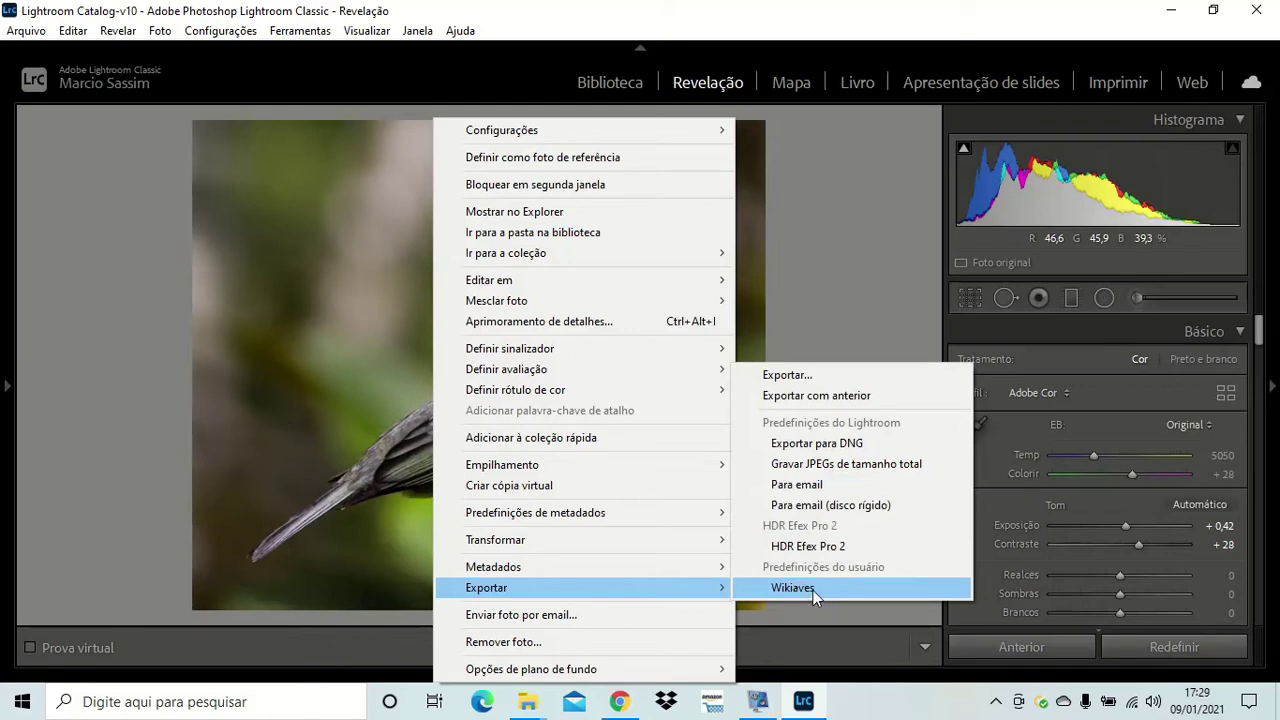
{"action": "left_click", "coordinate": [845, 255]}
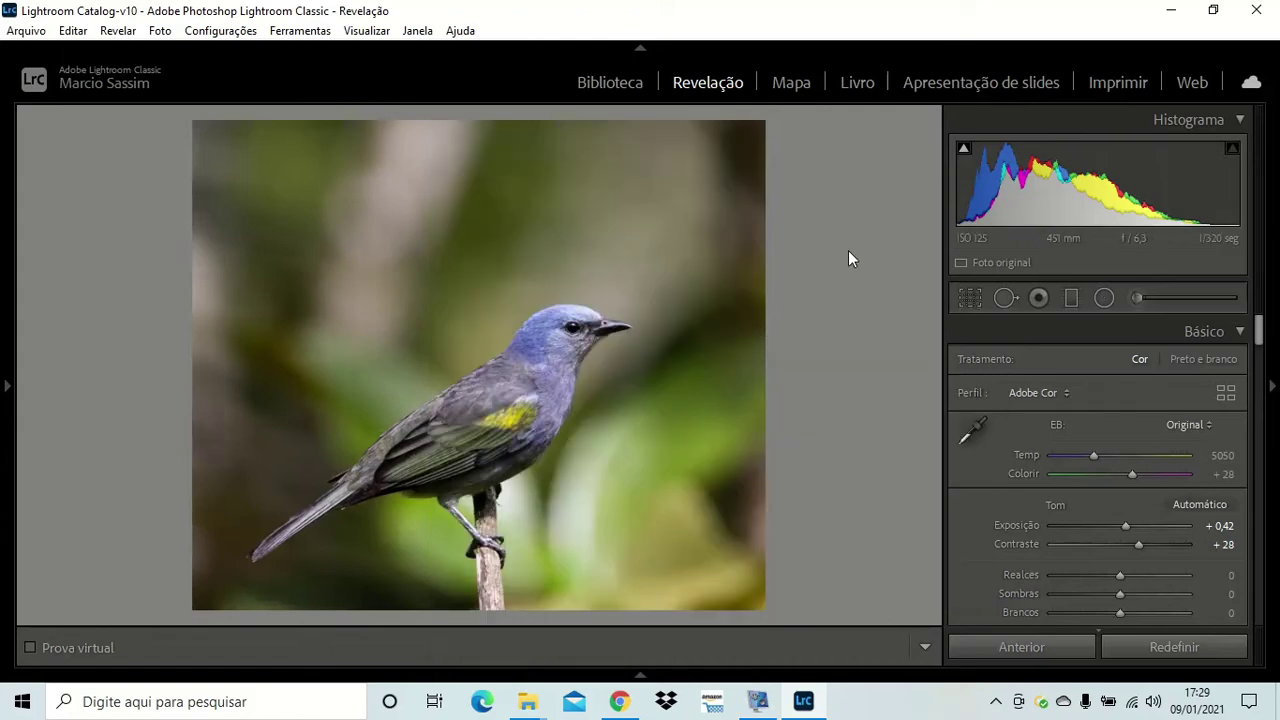
Start a new WikiAves record located at Trilha dos Tucanos, Tapiraí/SP
{"action": "left_click", "coordinate": [620, 701]}
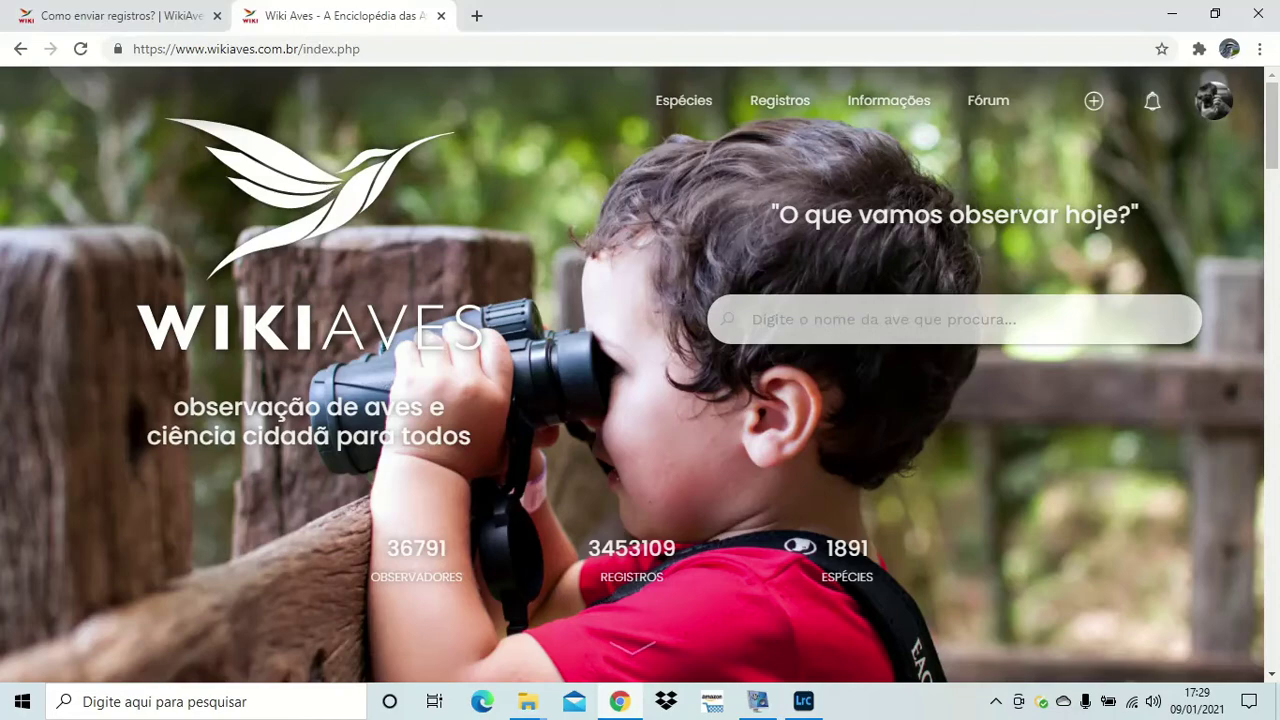
{"action": "left_click", "coordinate": [1092, 106]}
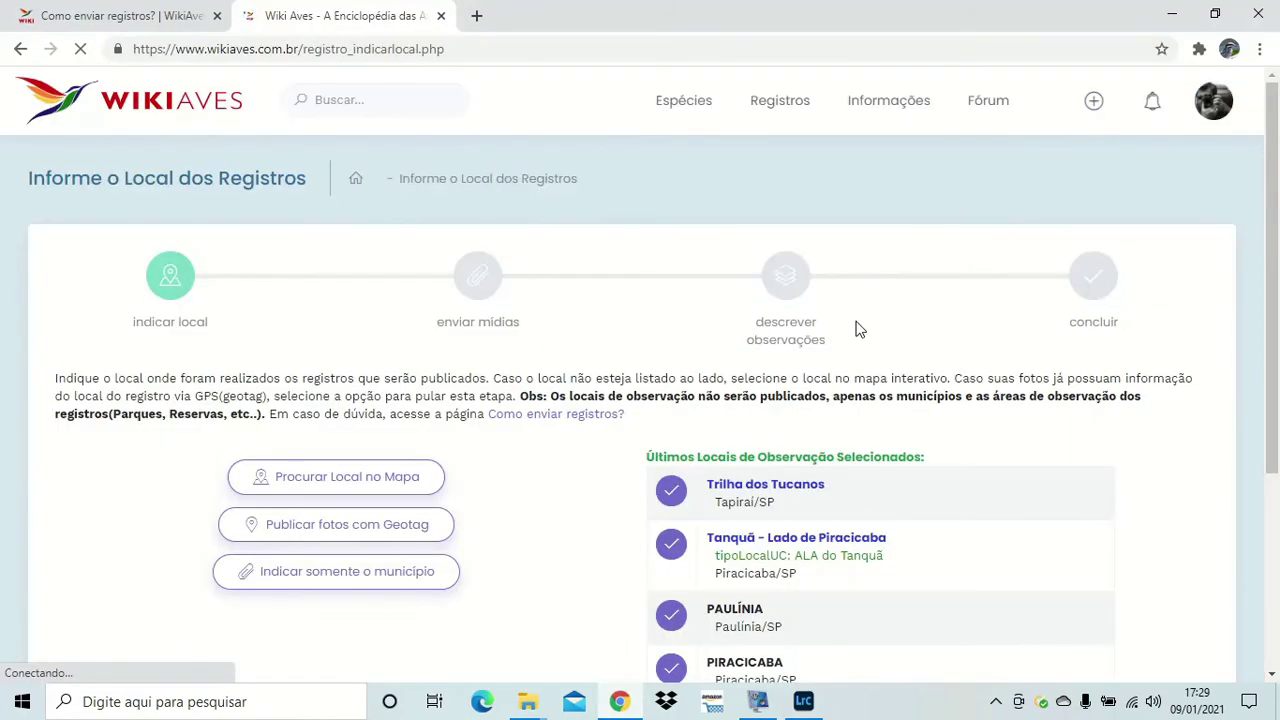
{"action": "scroll", "coordinate": [855, 322], "scroll_direction": "down", "scroll_amount": 2}
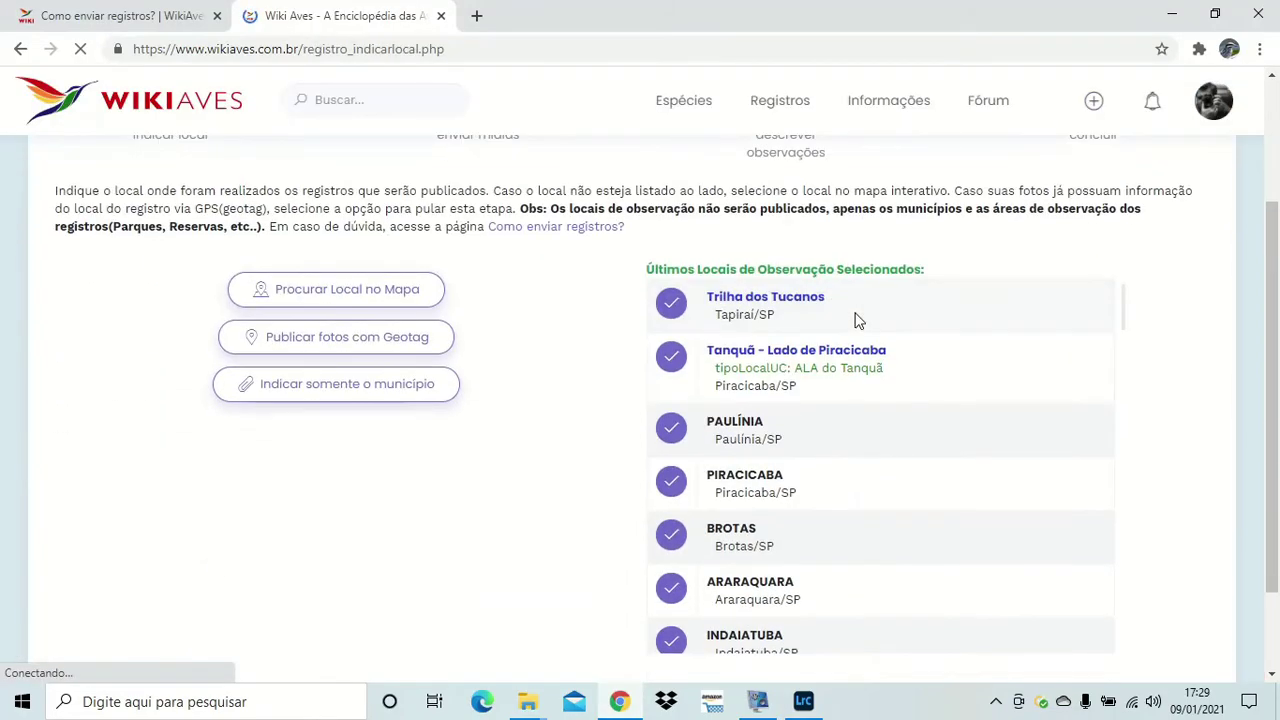
{"action": "left_click", "coordinate": [678, 310]}
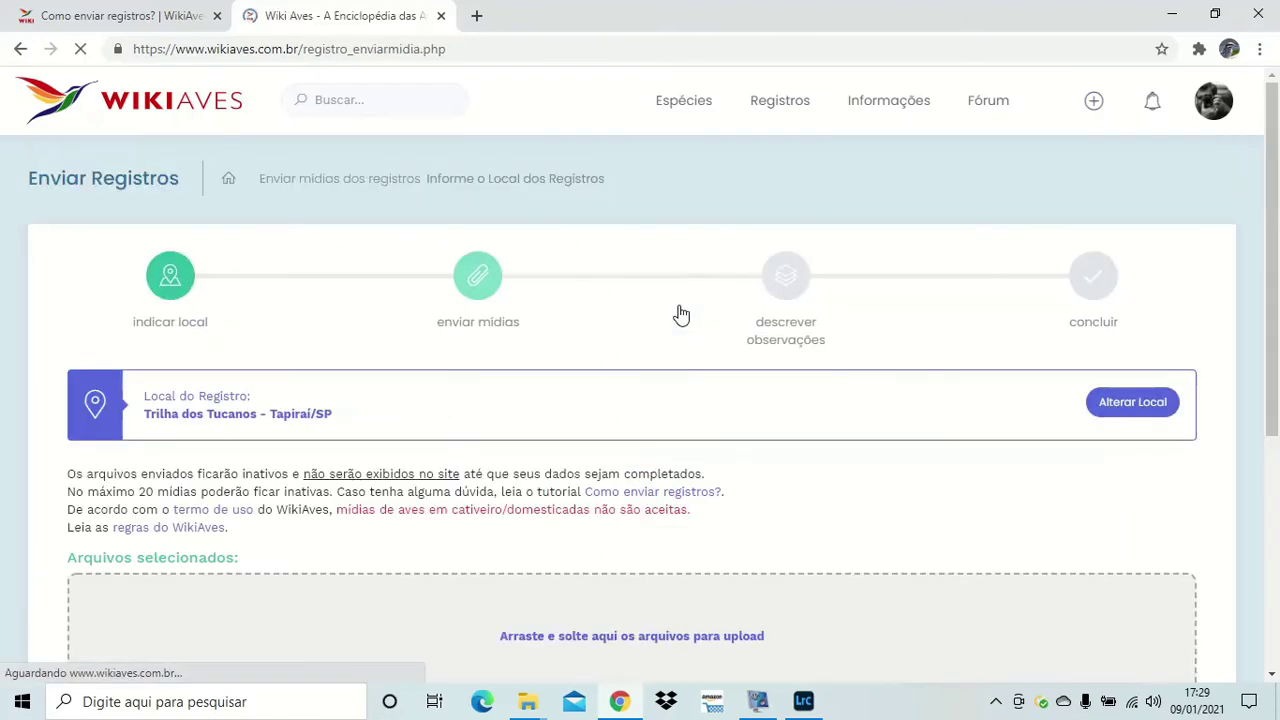
{"action": "scroll", "coordinate": [677, 310], "scroll_direction": "down", "scroll_amount": 2}
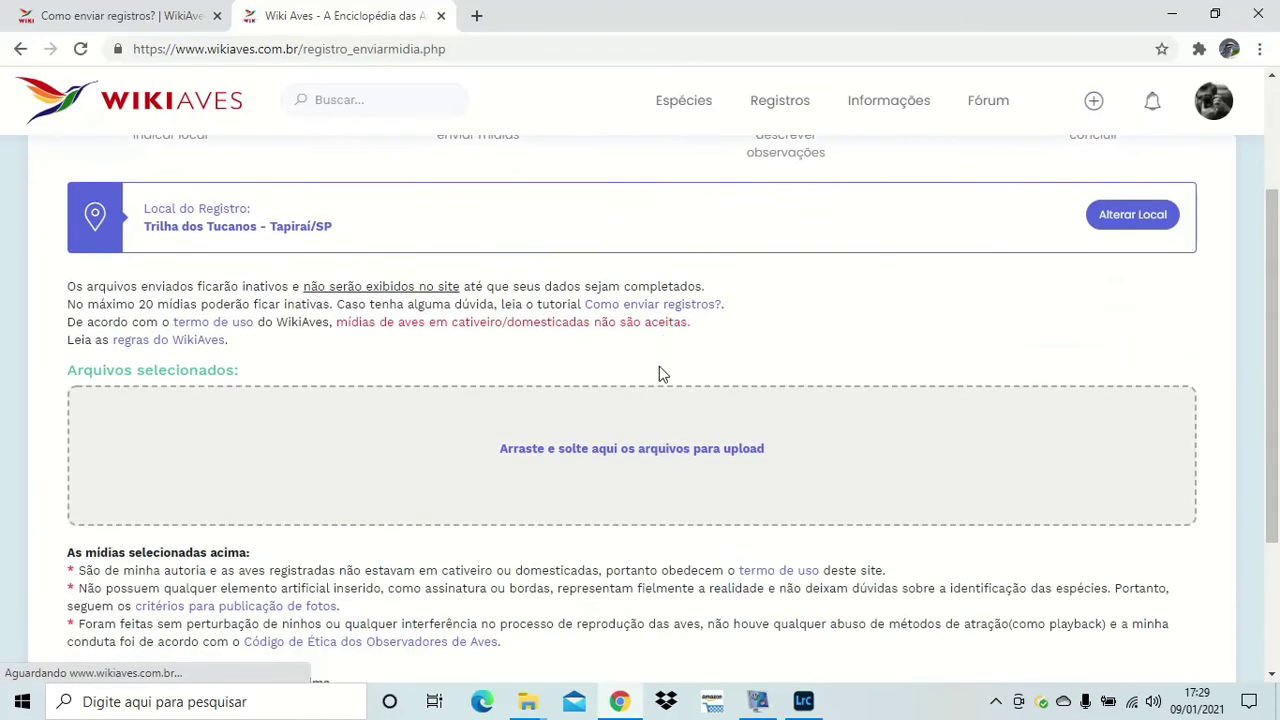
Upload the IMG_8306 photo, accept the terms, and send the file
{"action": "left_click", "coordinate": [659, 467]}
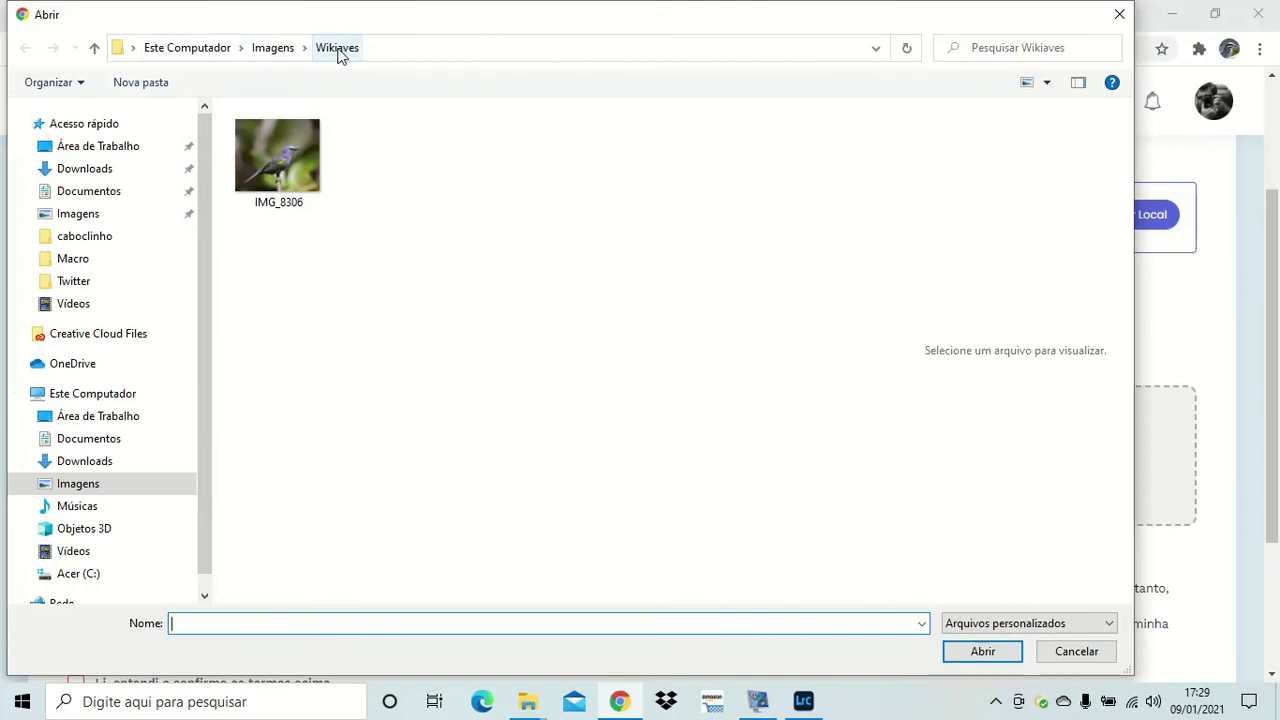
{"action": "left_click", "coordinate": [285, 160]}
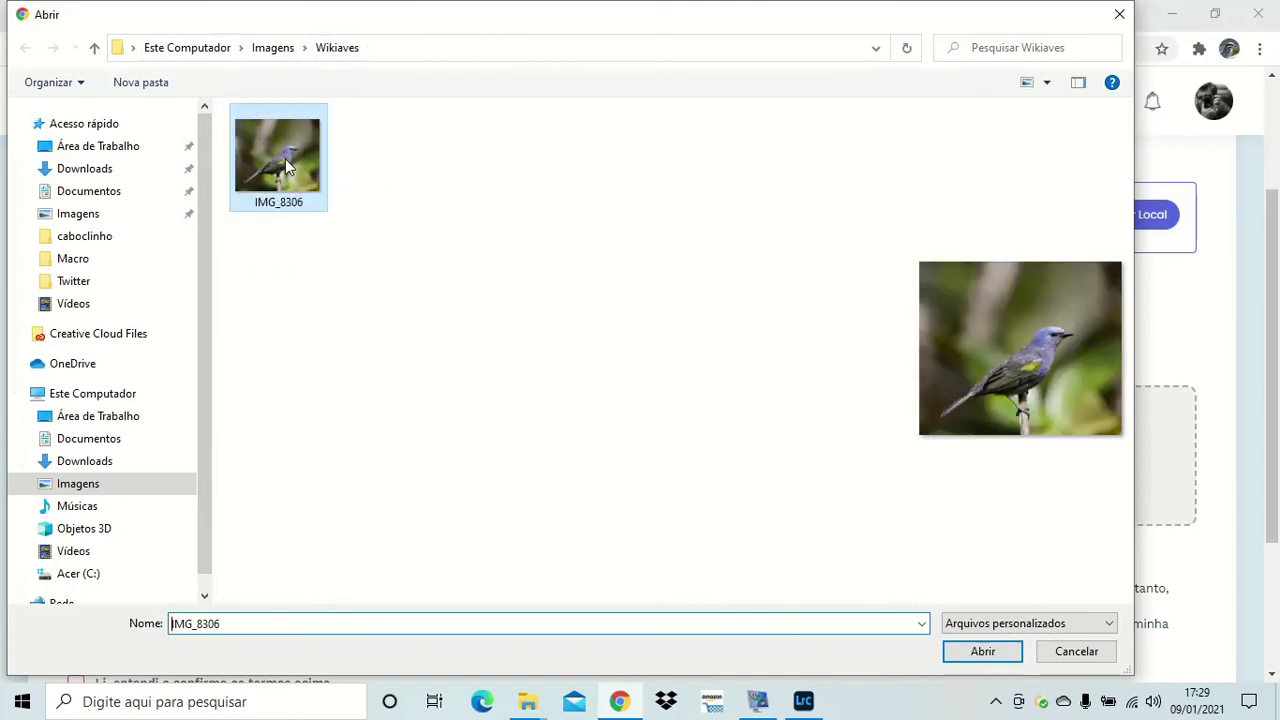
{"action": "left_click", "coordinate": [958, 652]}
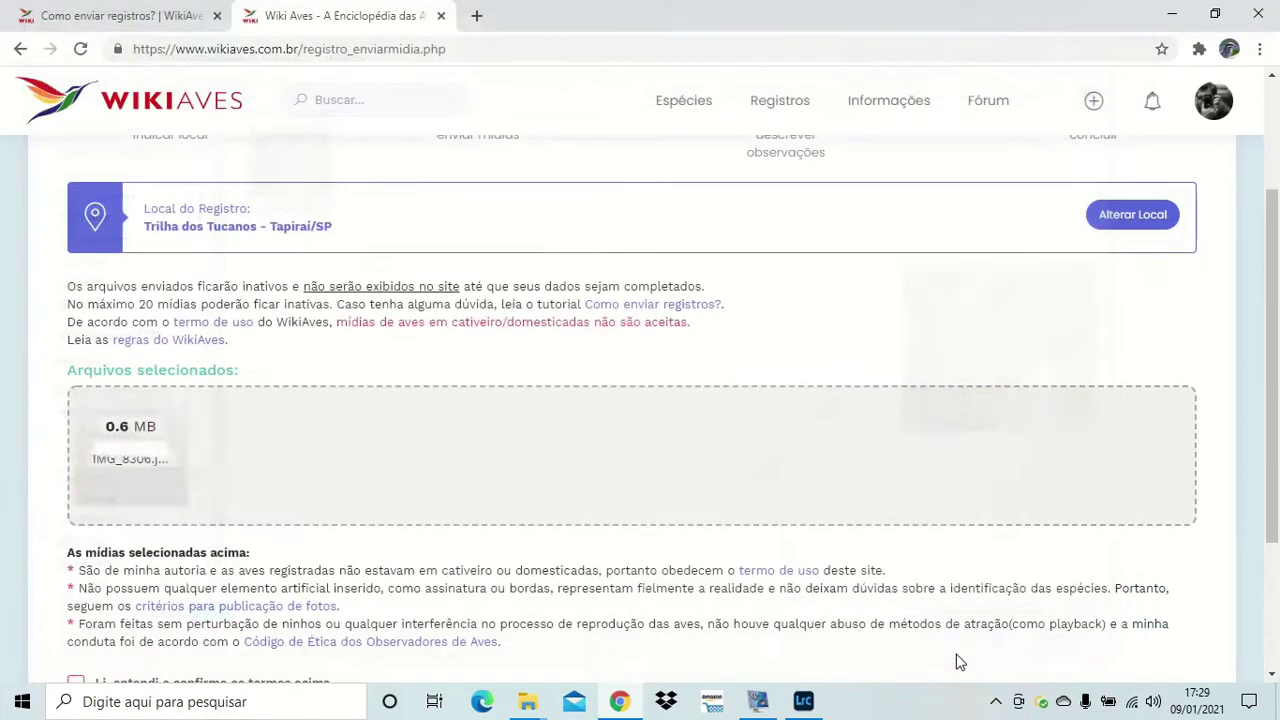
{"action": "scroll", "coordinate": [250, 518], "scroll_direction": "down", "scroll_amount": 3}
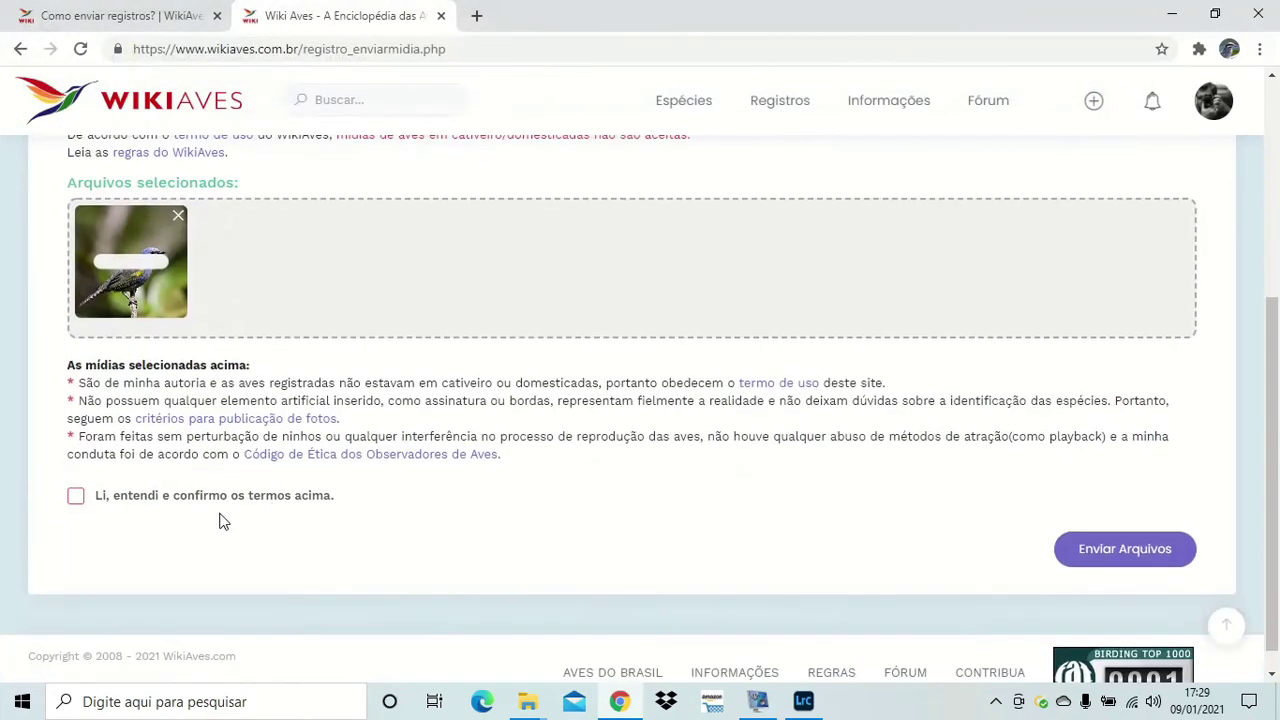
{"action": "left_click", "coordinate": [76, 496]}
{"action": "left_click", "coordinate": [1085, 549]}
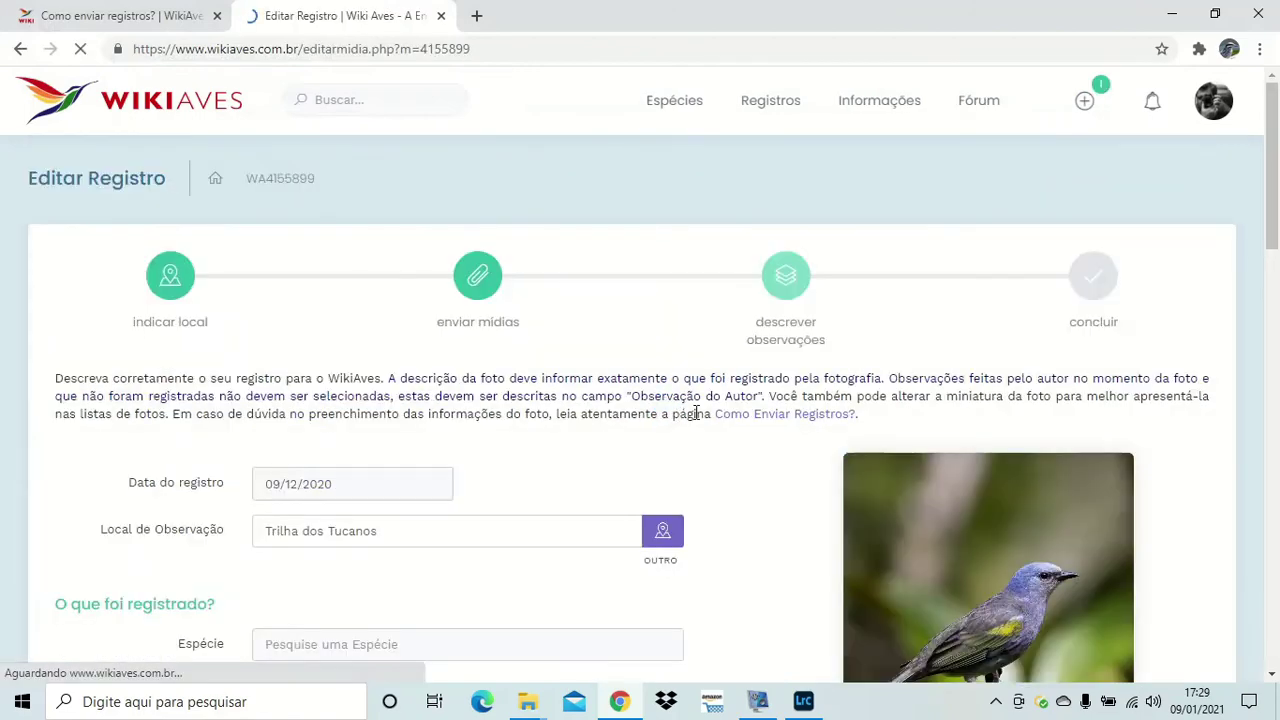
Set the species to sanhaçu-de-encontro-amarelo (Tangara ornata)
{"action": "scroll", "coordinate": [752, 435], "scroll_direction": "down", "scroll_amount": 3}
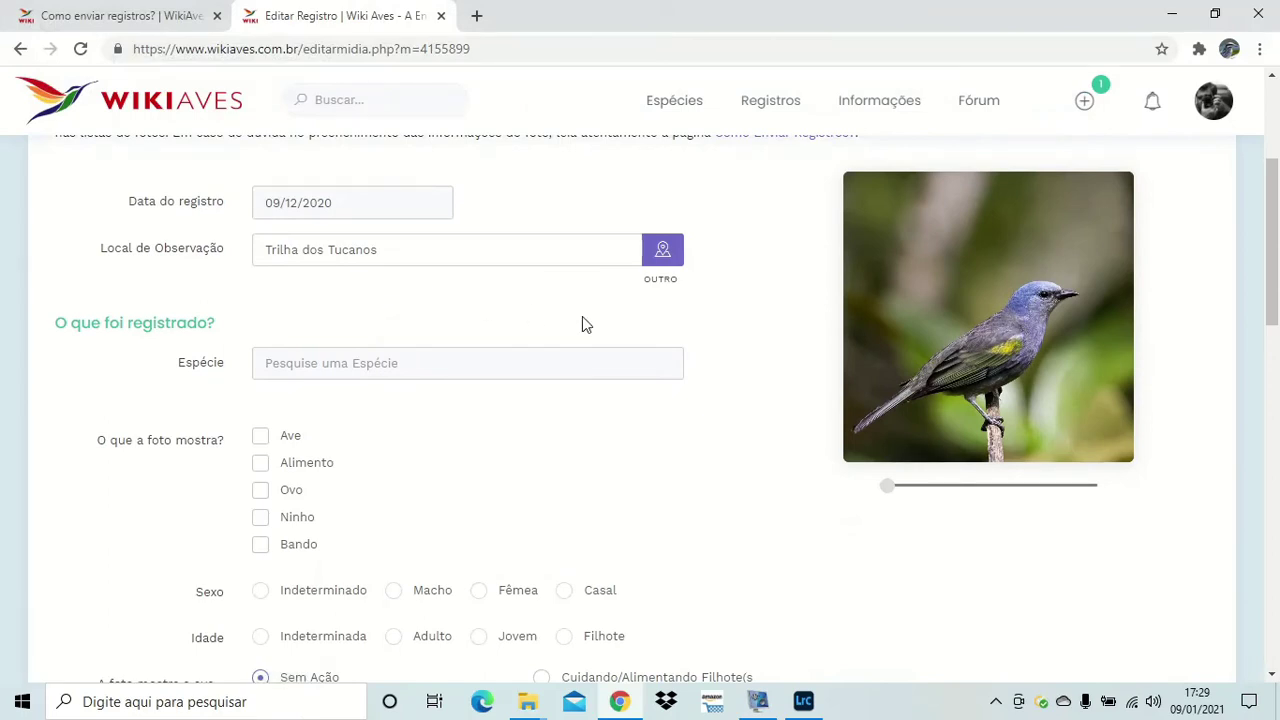
{"action": "scroll", "coordinate": [700, 328], "scroll_direction": "down", "scroll_amount": 1}
{"action": "left_click", "coordinate": [617, 269]}
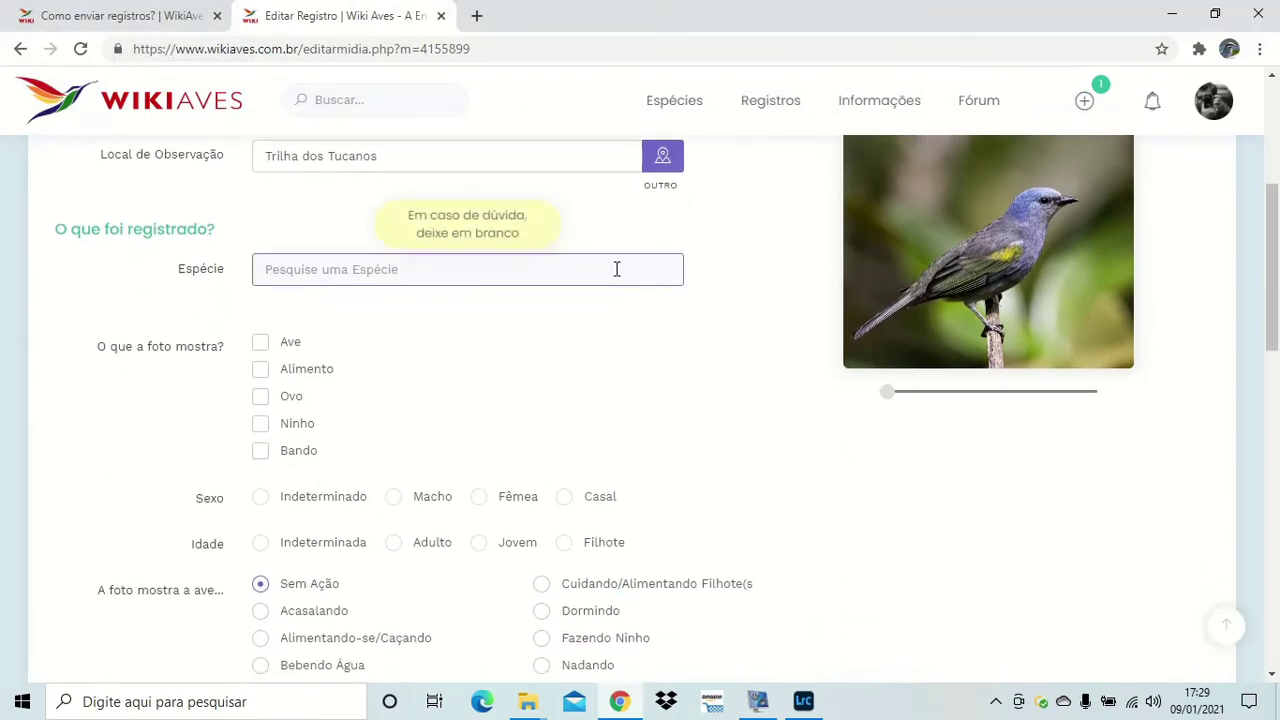
{"action": "type", "text": "sanhaç"}
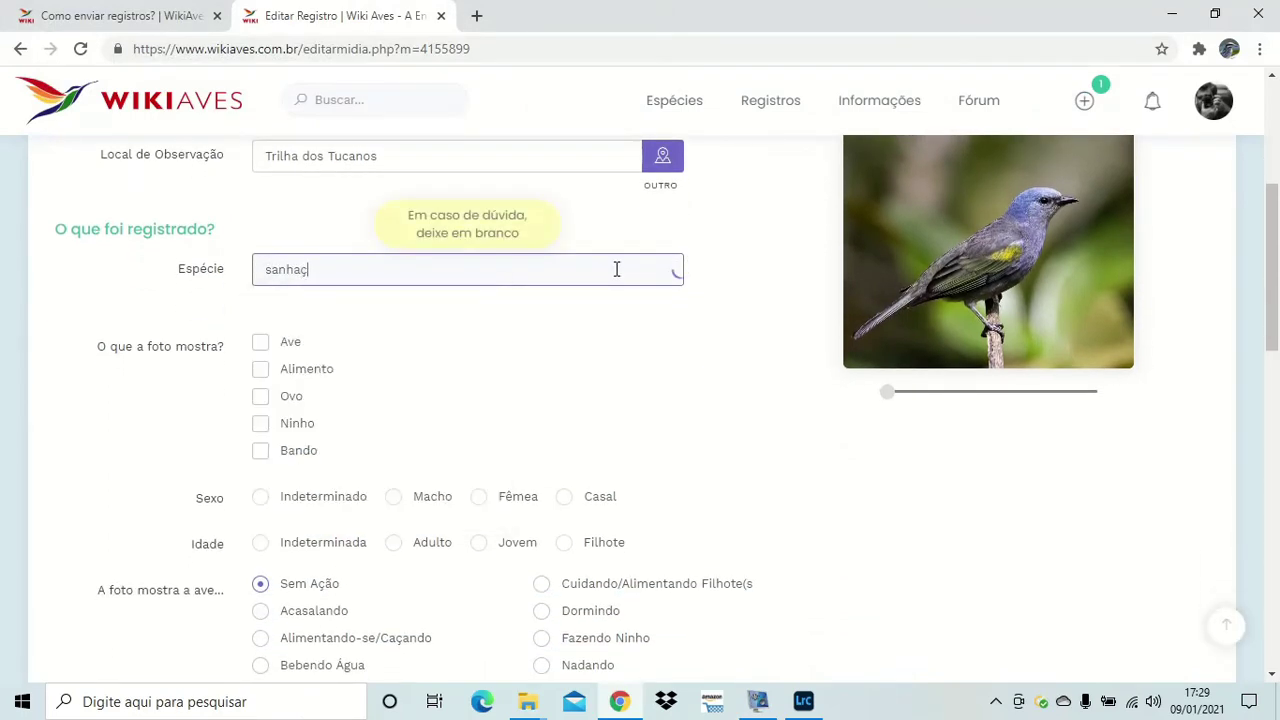
{"action": "type", "text": "u"}
{"action": "type", "text": " amare"}
{"action": "key", "text": "BackSpace"}
{"action": "key", "text": "BackSpace"}
{"action": "key", "text": "BackSpace"}
{"action": "key", "text": "BackSpace"}
{"action": "key", "text": "BackSpace"}
{"action": "type", "text": "de e"}
{"action": "type", "text": "ncontro"}
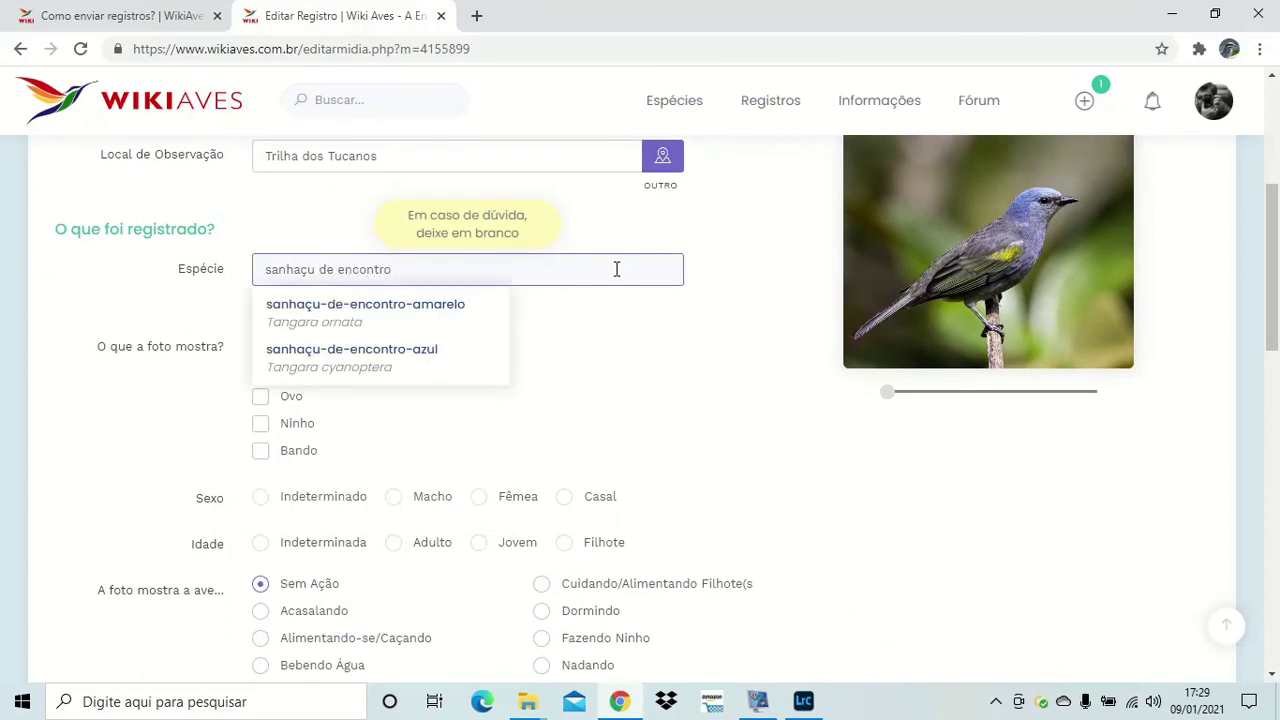
{"action": "left_click", "coordinate": [492, 304]}
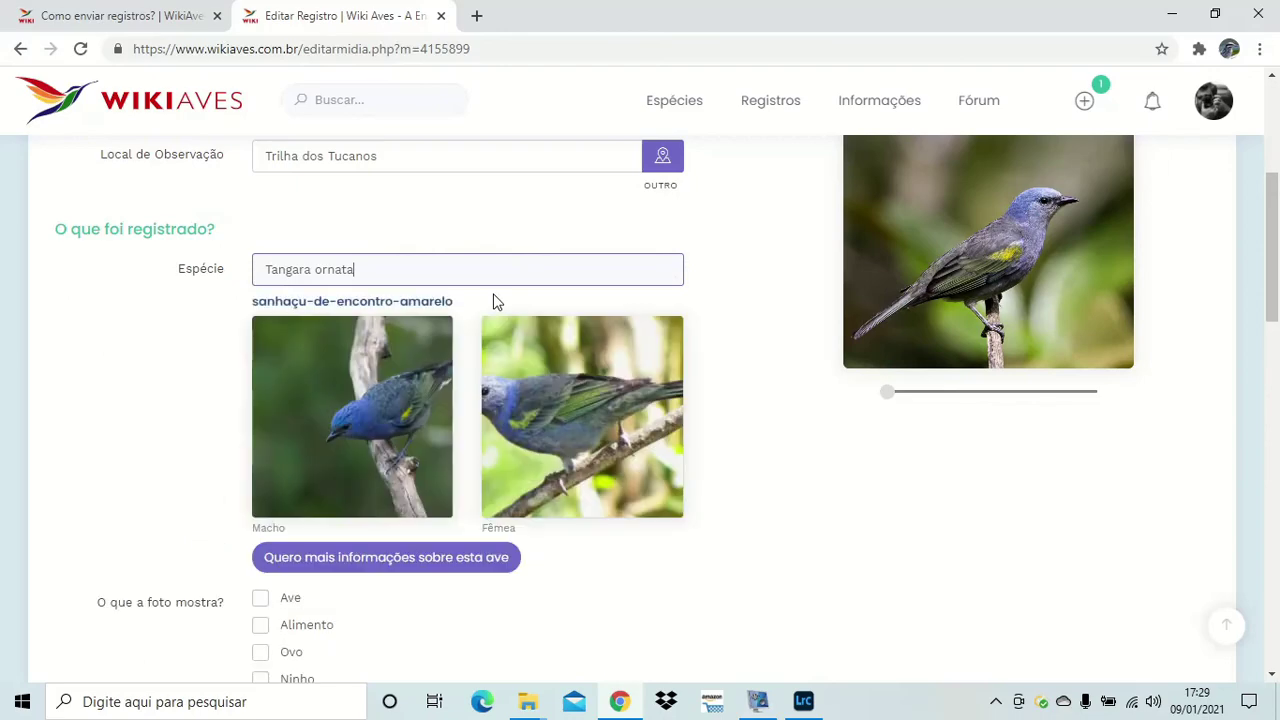
Mark the photo as an adult male bird and publish the record
{"action": "scroll", "coordinate": [765, 468], "scroll_direction": "down", "scroll_amount": 3}
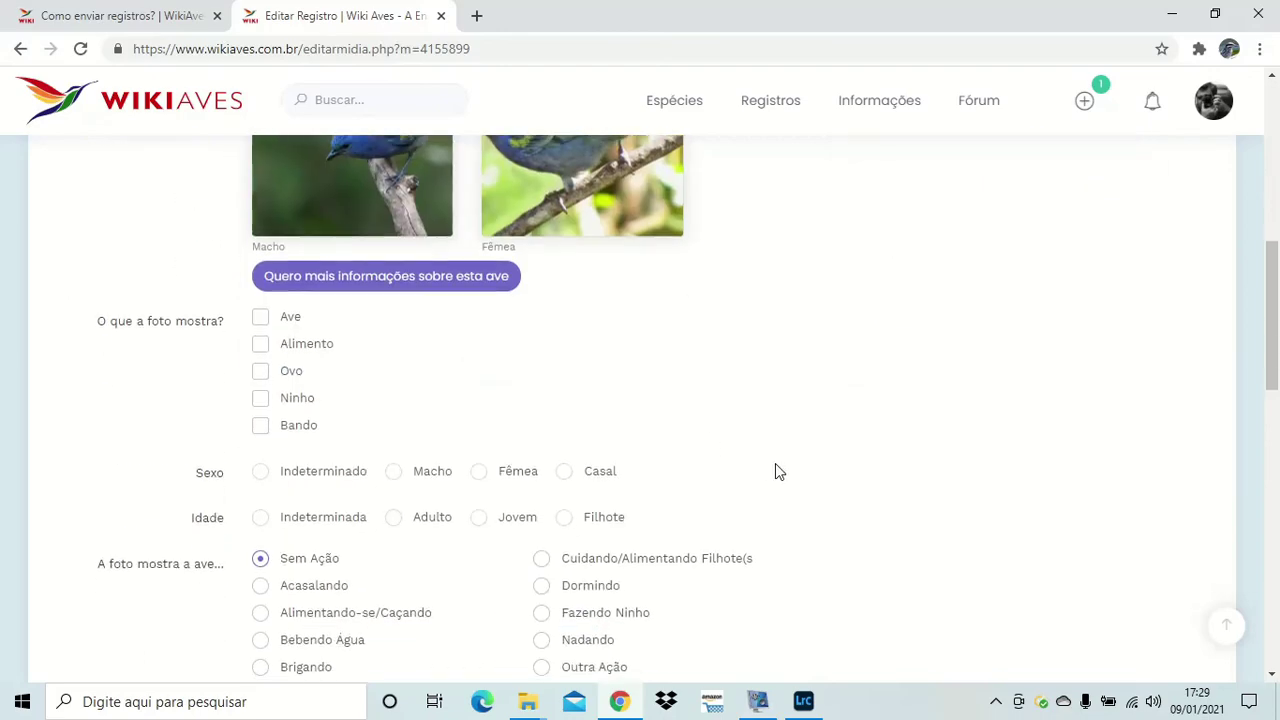
{"action": "left_click", "coordinate": [260, 317]}
{"action": "left_click", "coordinate": [393, 471]}
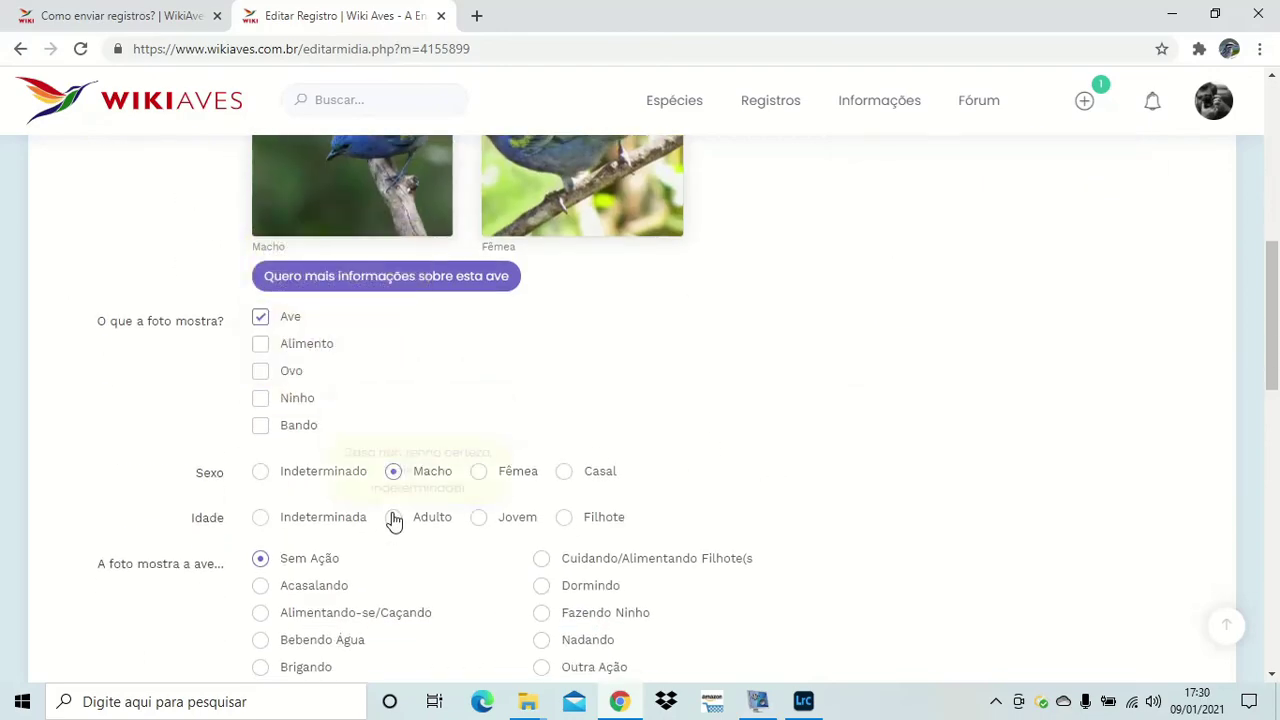
{"action": "left_click", "coordinate": [393, 517]}
{"action": "scroll", "coordinate": [863, 534], "scroll_direction": "down", "scroll_amount": 5}
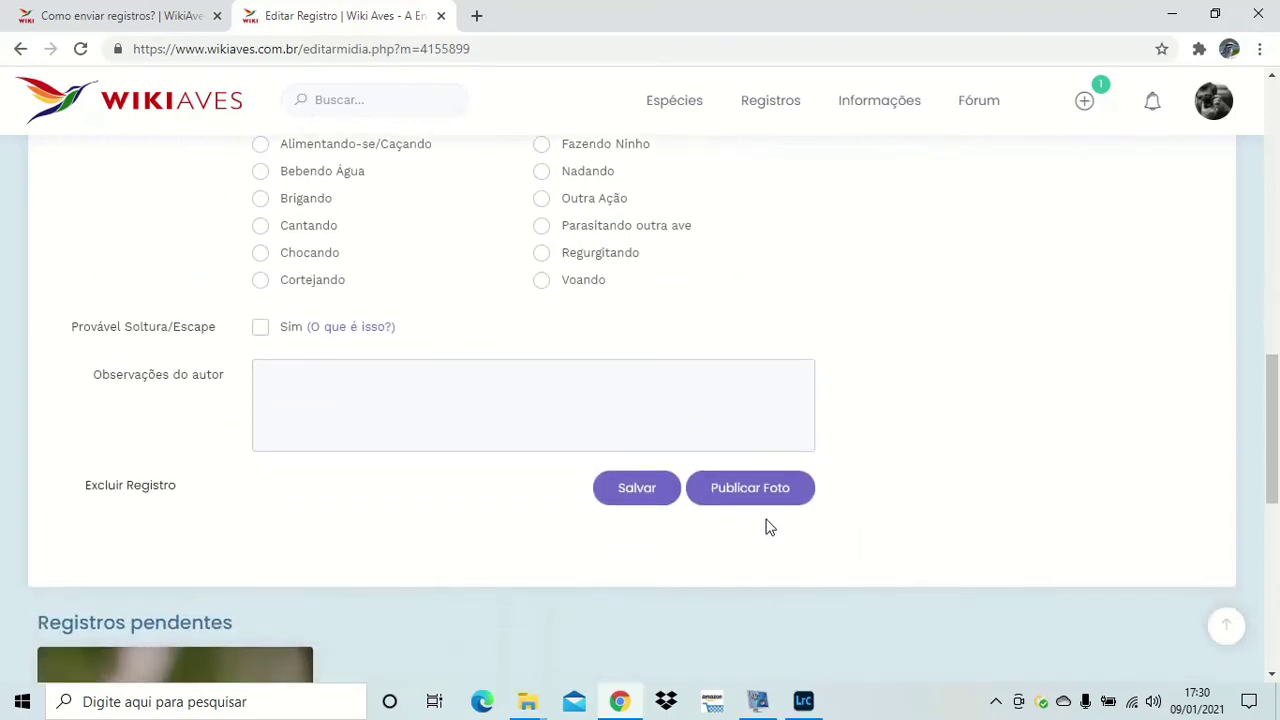
{"action": "left_click", "coordinate": [755, 490]}
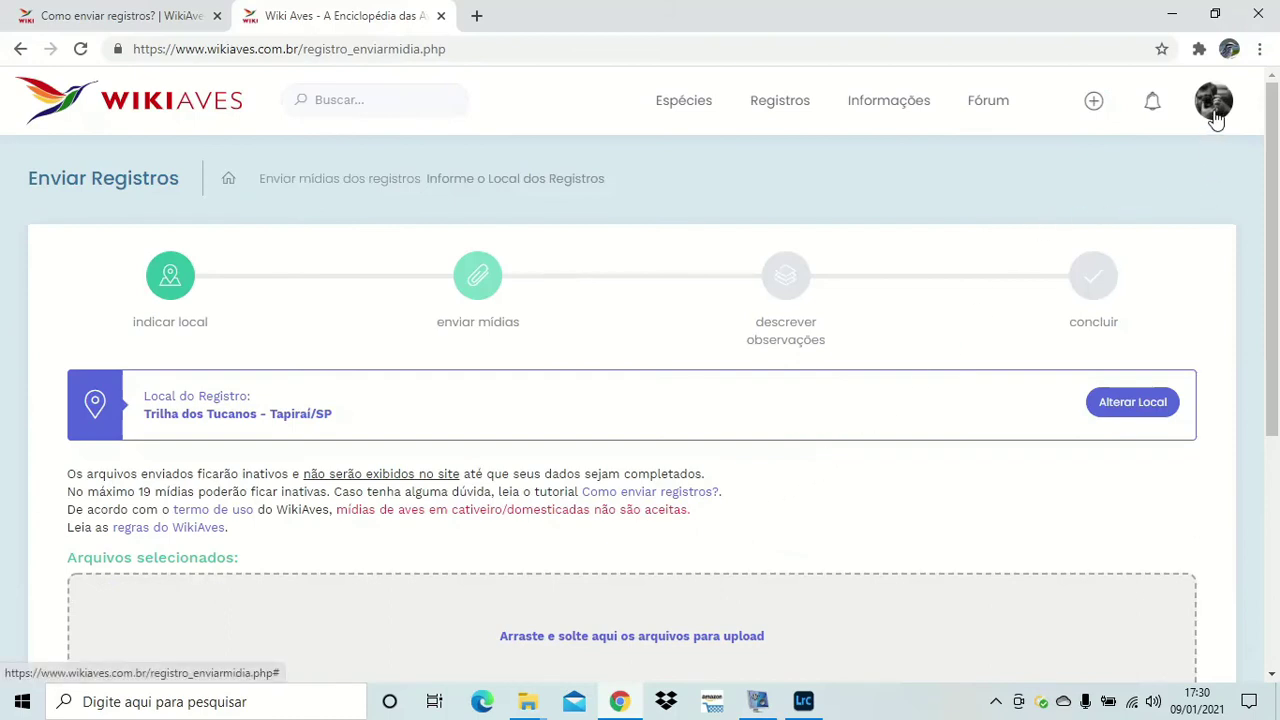
Go to Meus Registros from the profile menu and enlarge the first sanhaçu-de-encontro-amarelo photo
{"action": "left_click", "coordinate": [1215, 118]}
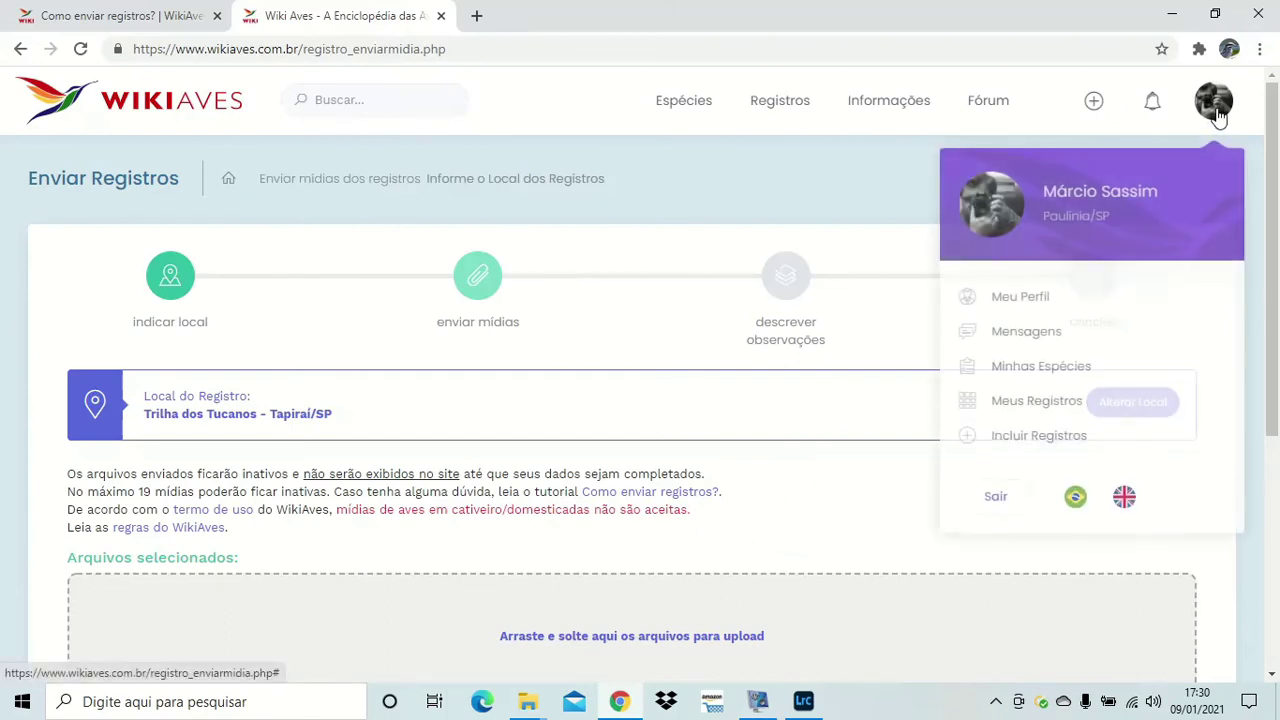
{"action": "left_click", "coordinate": [1030, 400]}
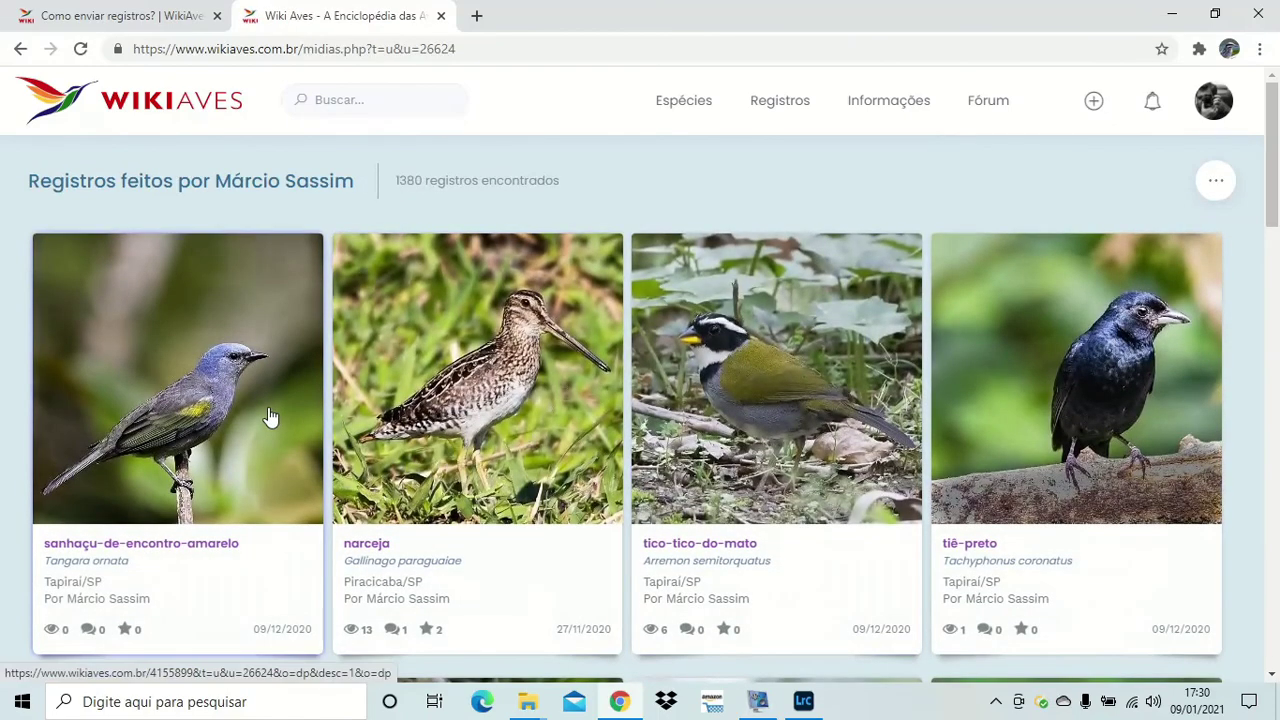
{"action": "left_click", "coordinate": [270, 417]}
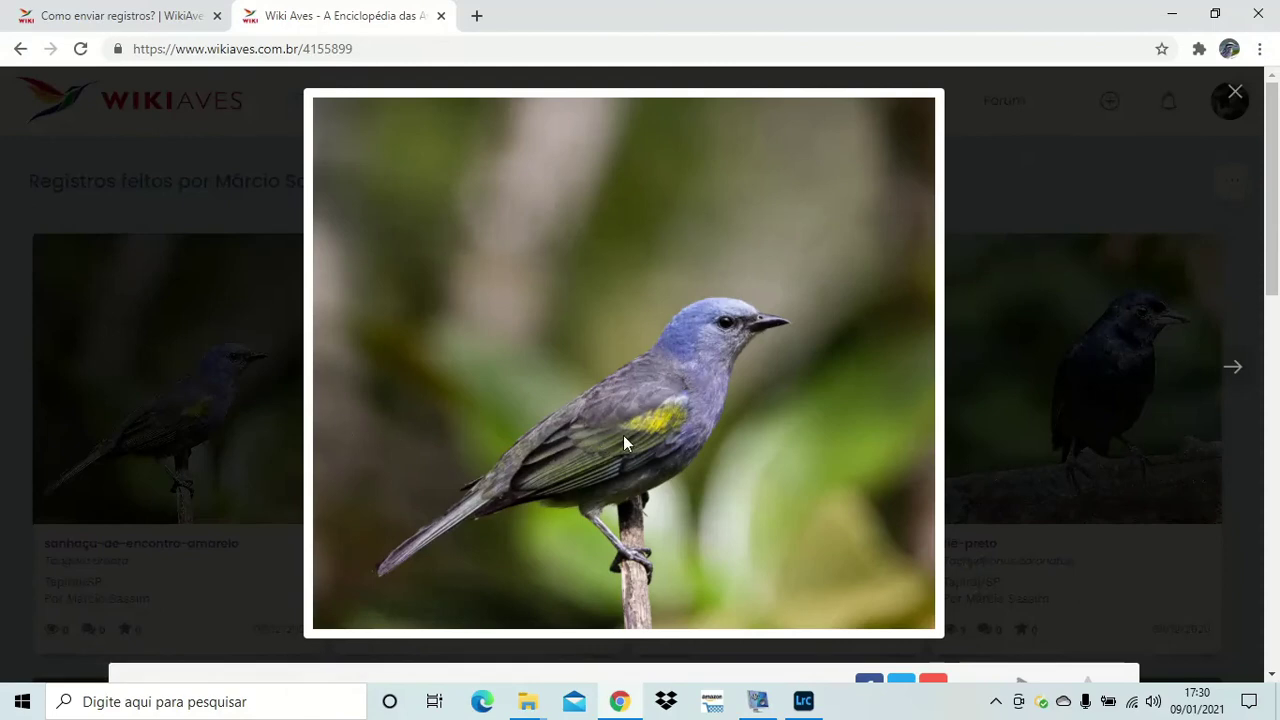